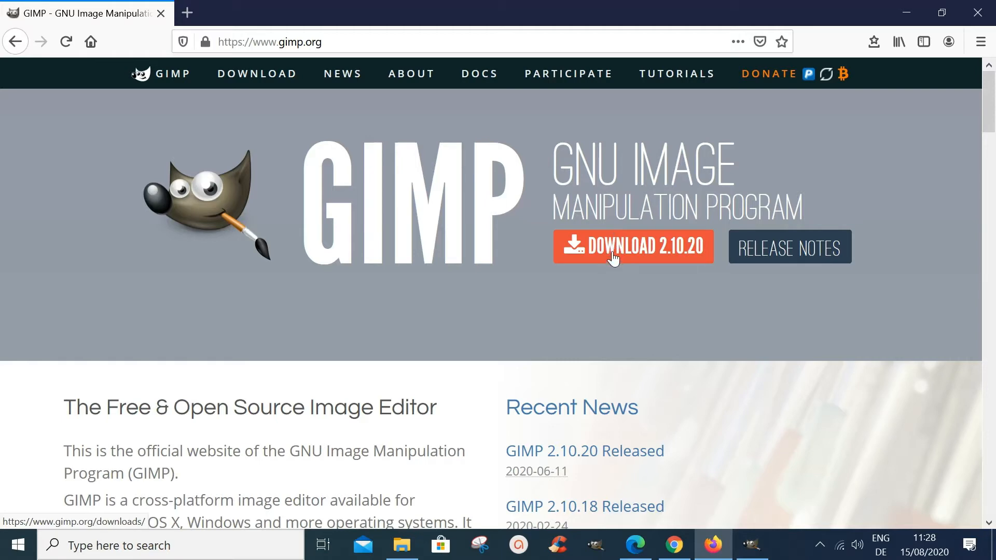
Open the GIMP 2.10.20 downloads page and review the operating system choices and the Windows download options.
click(613, 258)
scroll(599, 330, down, 5)
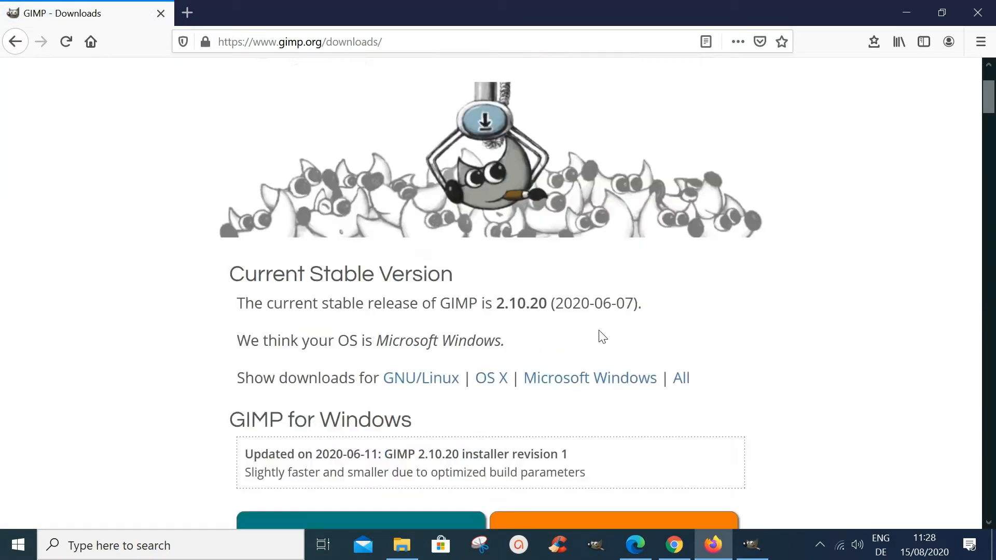
scroll(581, 277, up, 1)
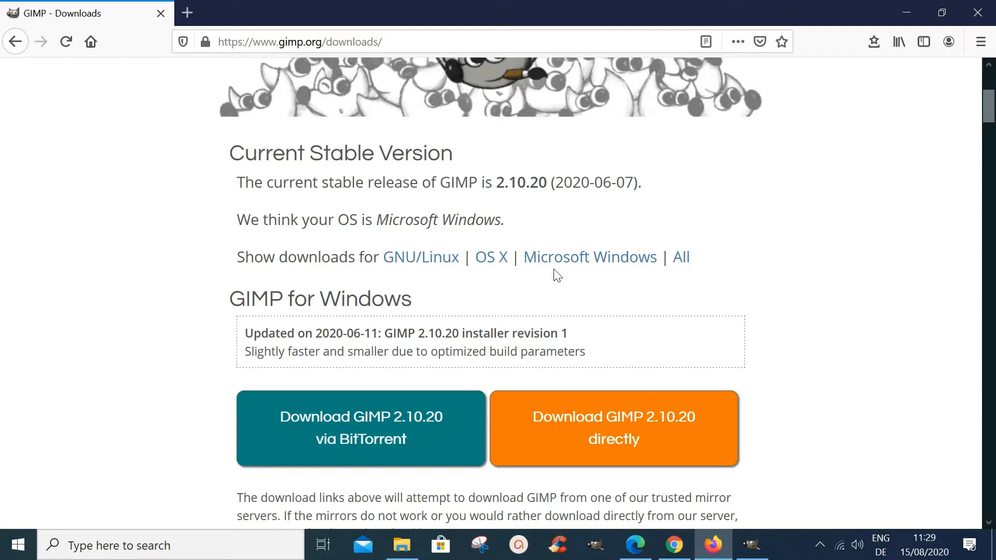
scroll(457, 484, down, 2)
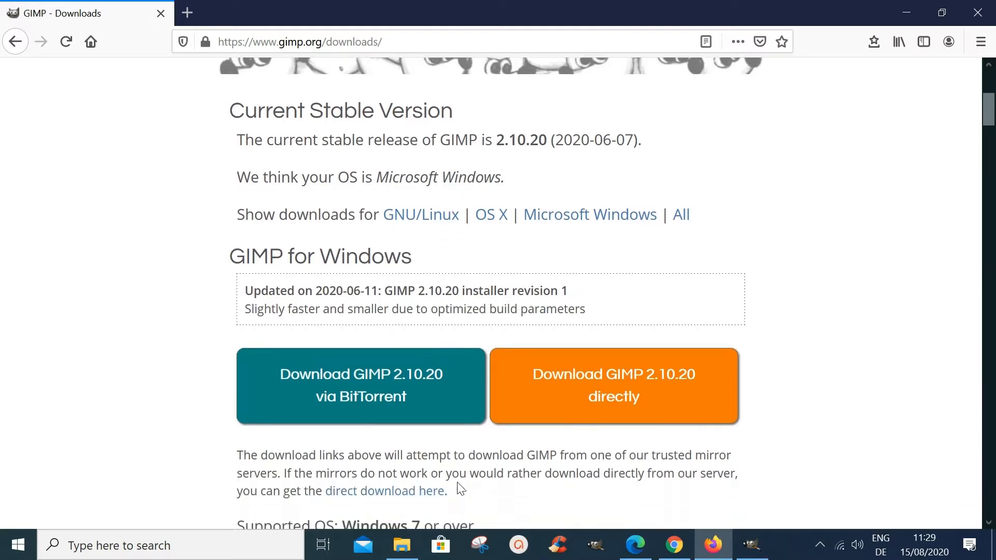
scroll(457, 485, down, 1)
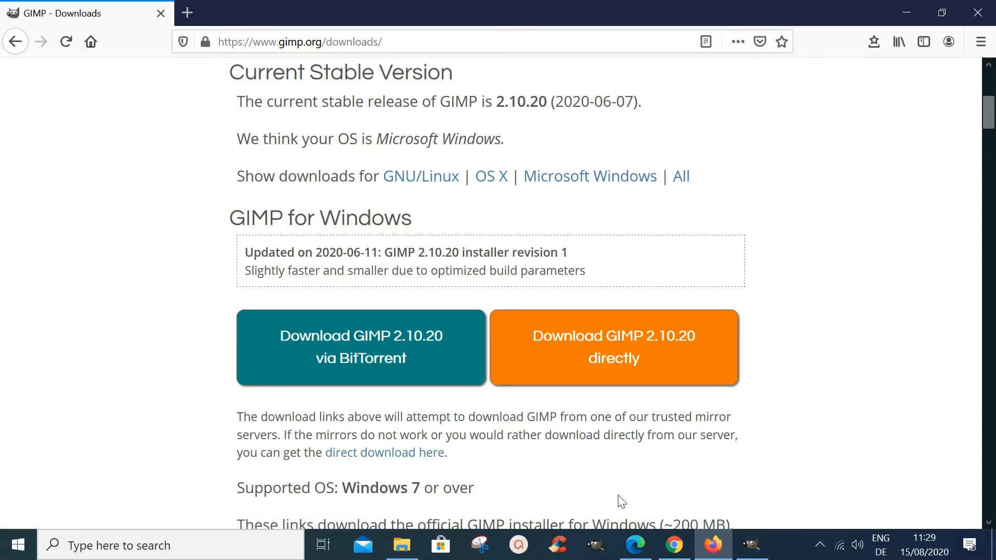
Switch to GIMP and open its Preferences dialog.
click(750, 554)
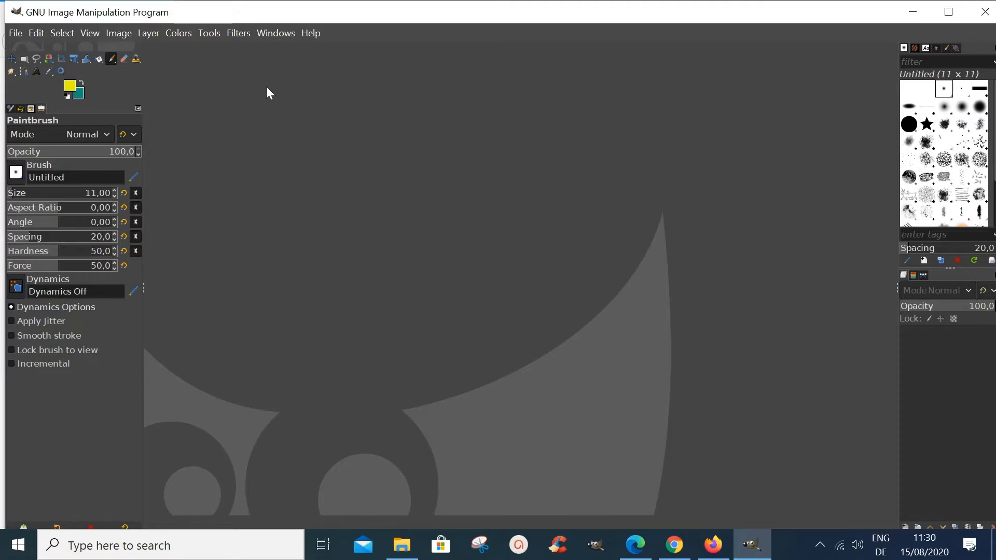
click(37, 33)
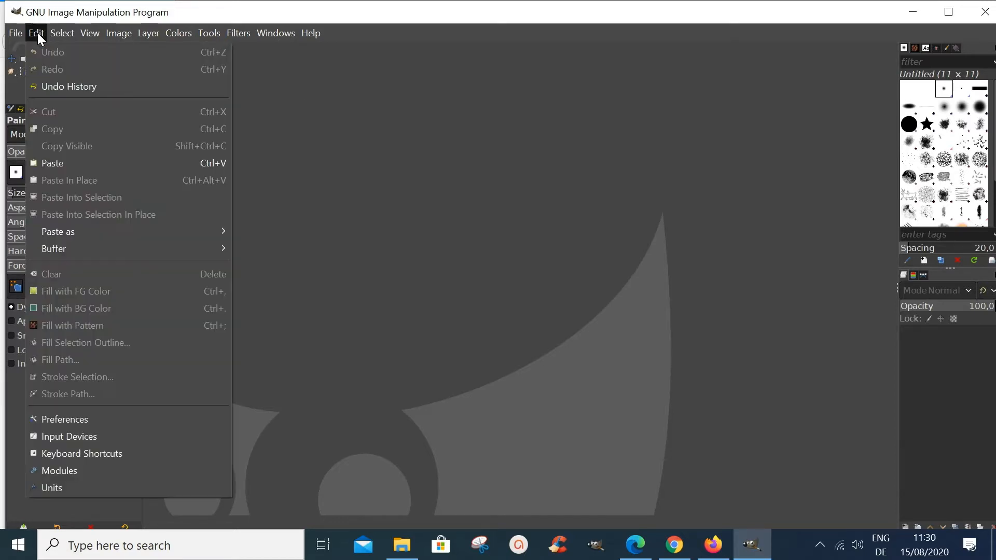
click(70, 419)
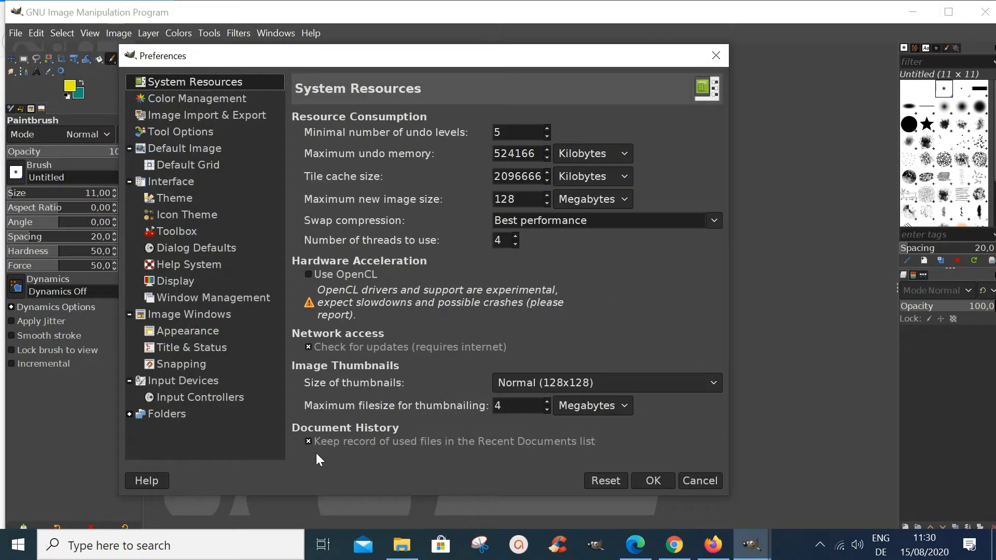
Preview the Gray, Light and System interface themes in the preferences and return to the Dark theme.
click(180, 198)
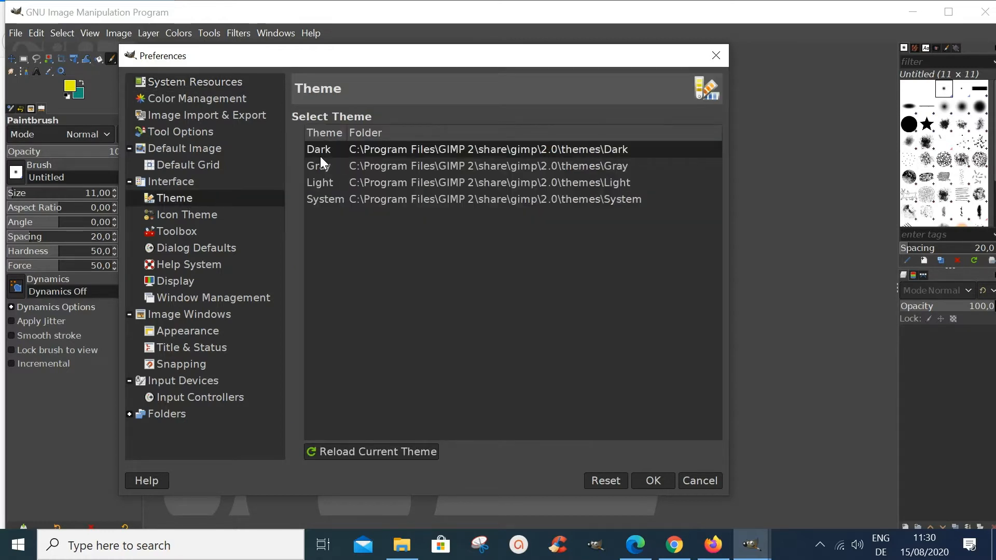
click(384, 164)
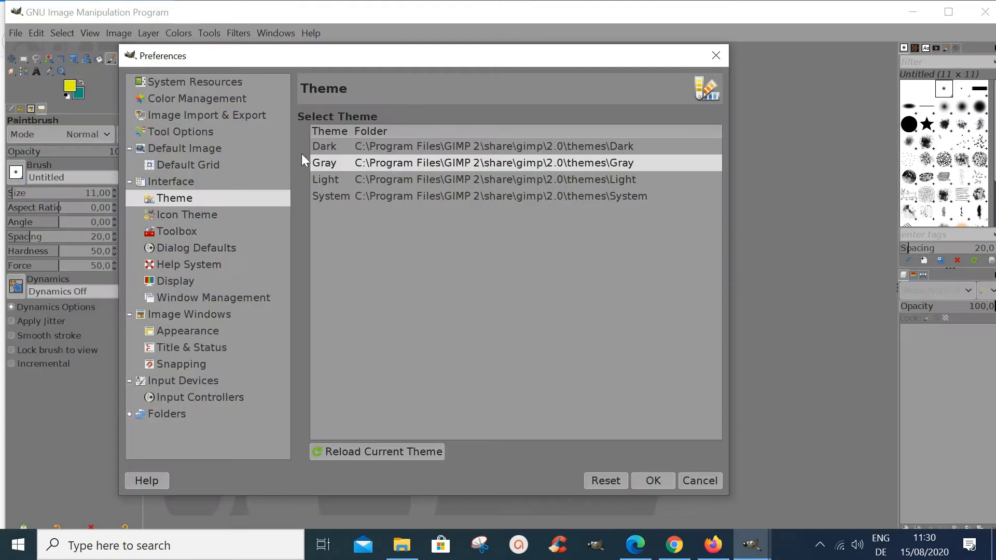
drag(330, 58, 383, 63)
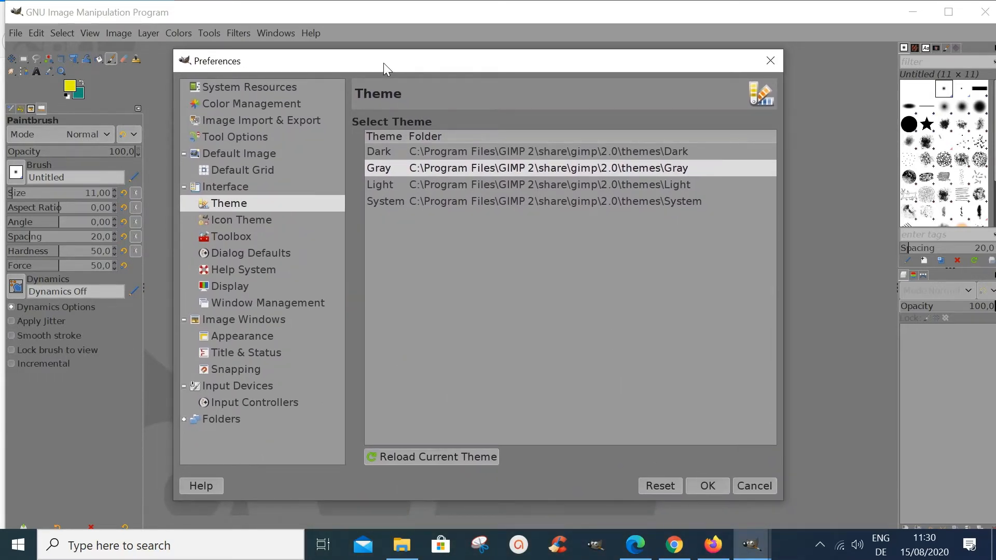
click(431, 185)
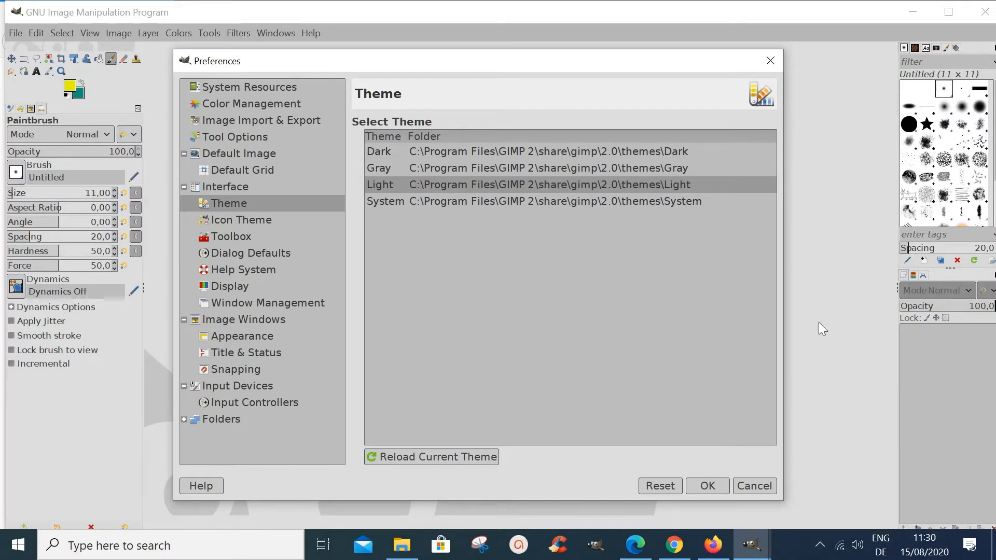
click(434, 200)
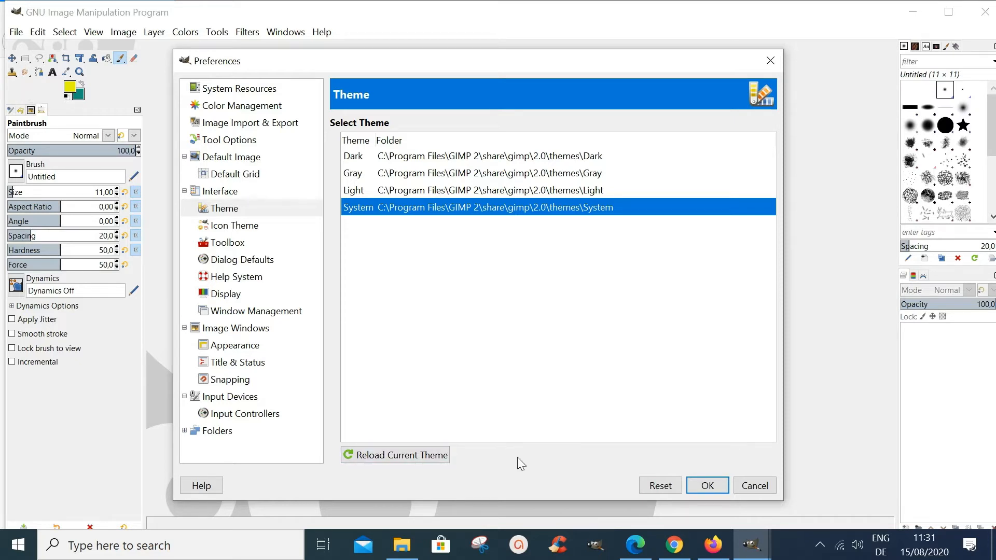
click(432, 157)
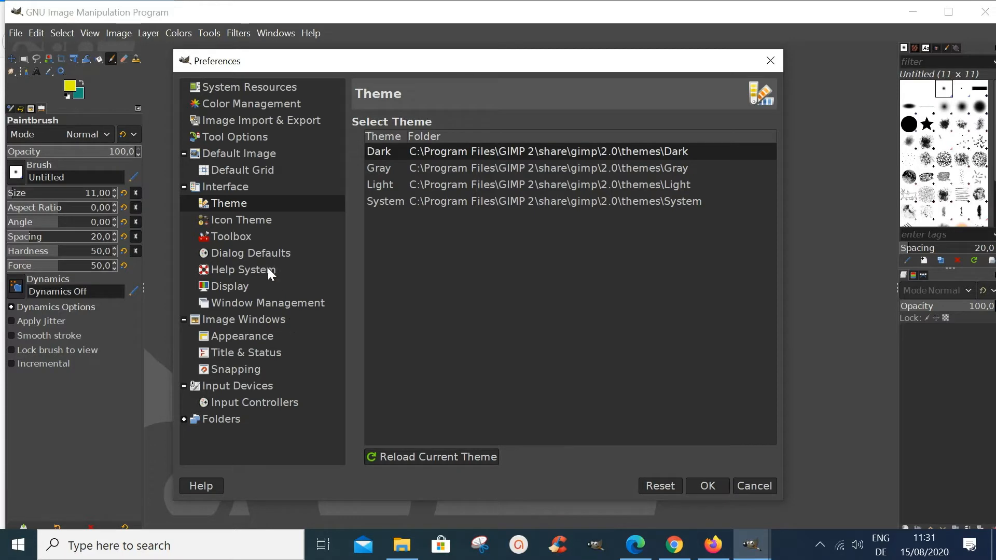
Preview the Legacy, Symbolic and Symbolic-High-Contrast icon themes, return to Color and confirm the preferences.
click(231, 220)
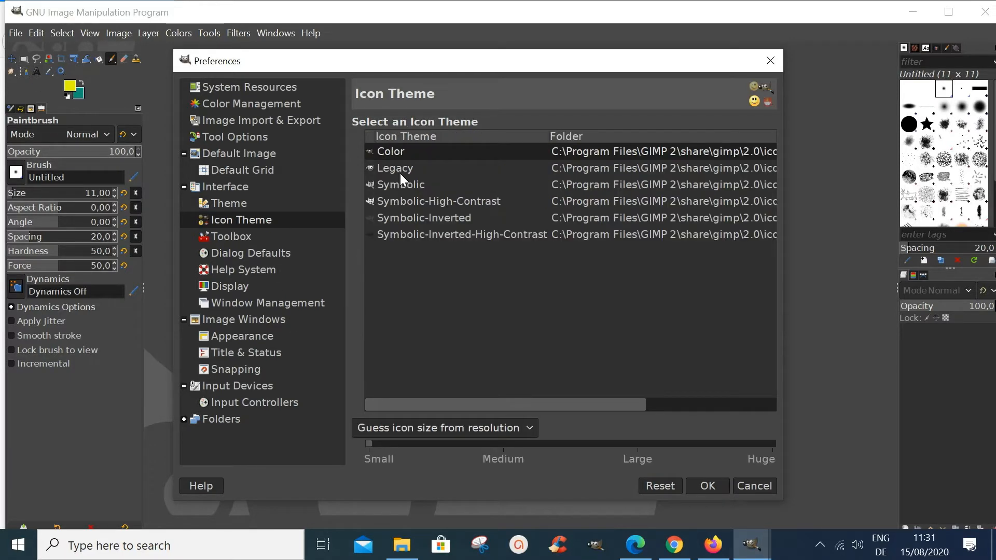
click(400, 173)
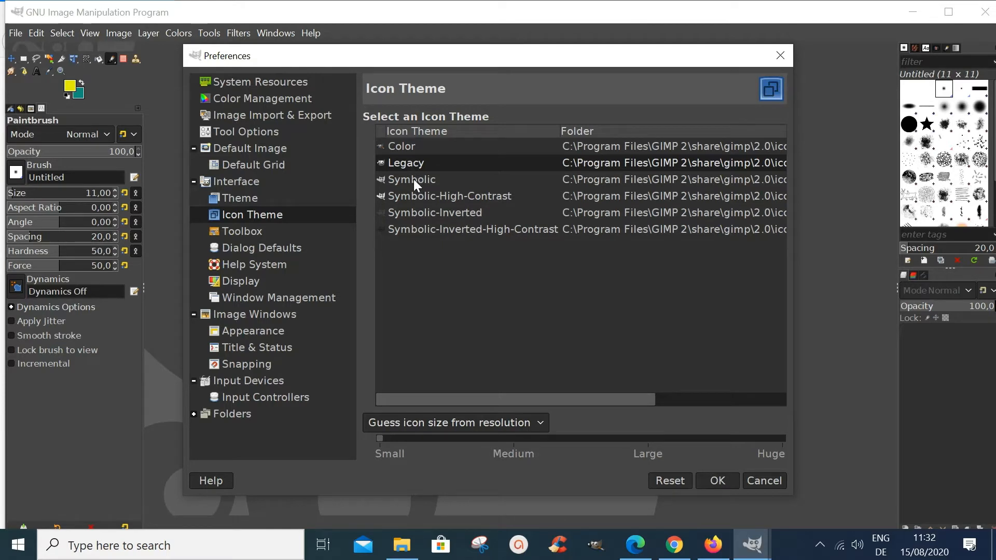
click(412, 179)
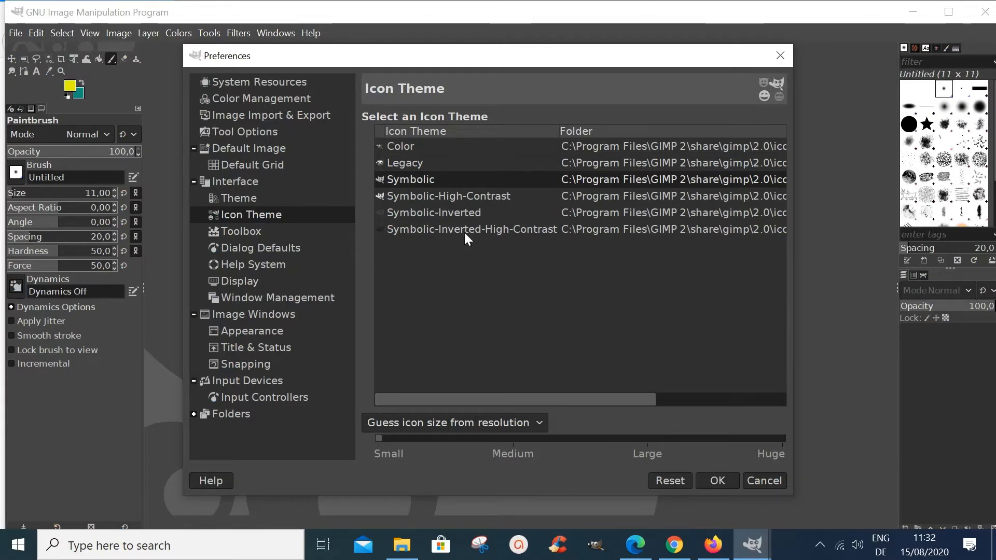
click(428, 198)
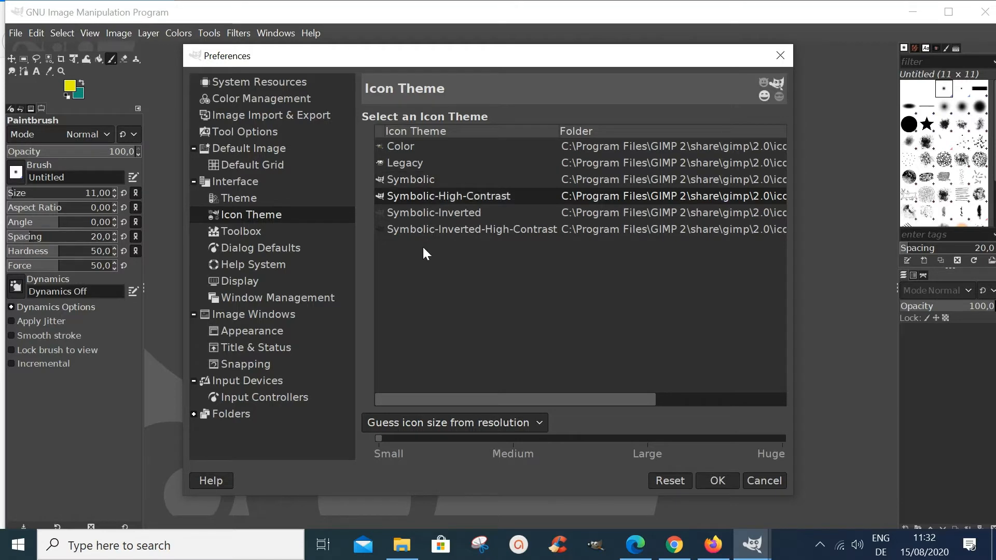
click(403, 146)
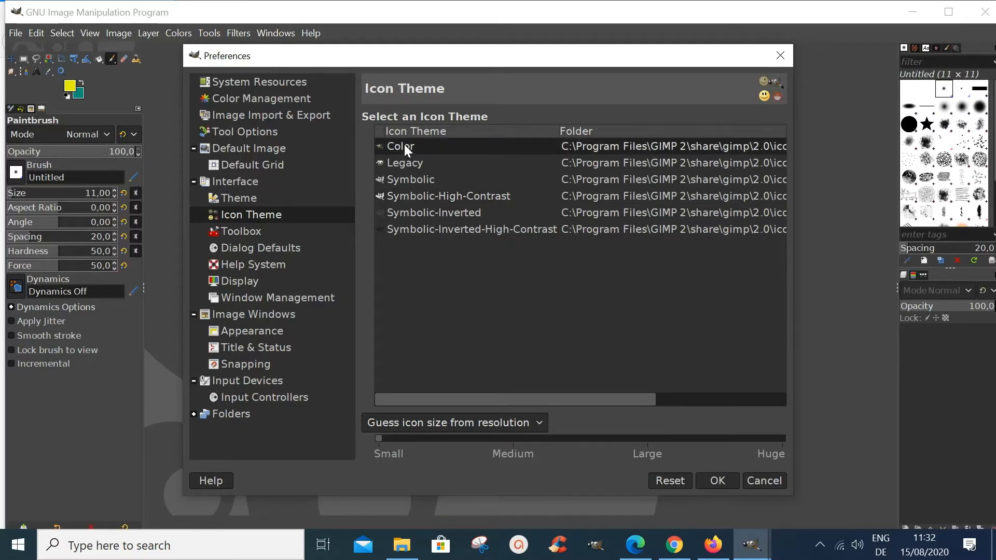
click(712, 480)
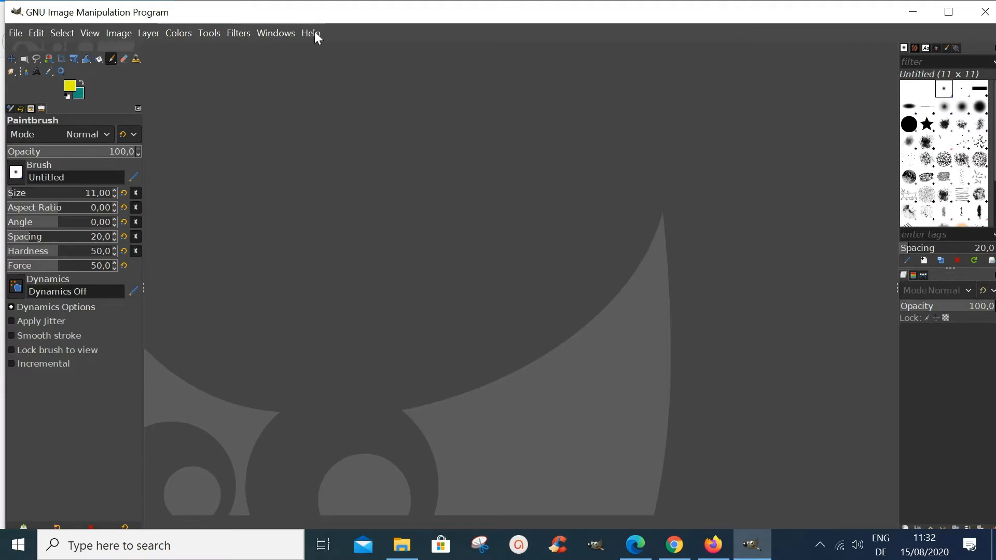
Create a new 1920 × 1080 px RGB image at 300 pixels/in, filled with the background color.
click(15, 34)
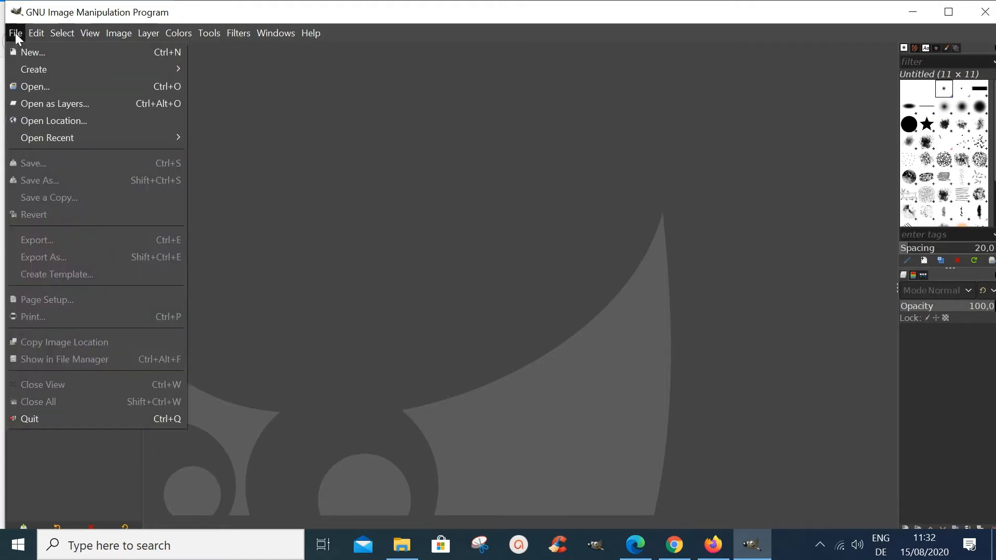
click(39, 53)
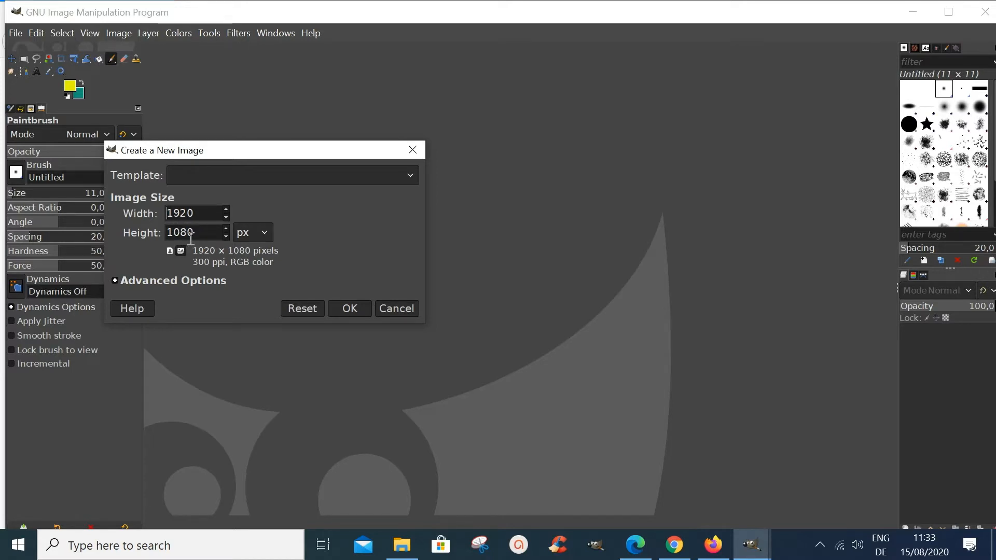
click(165, 283)
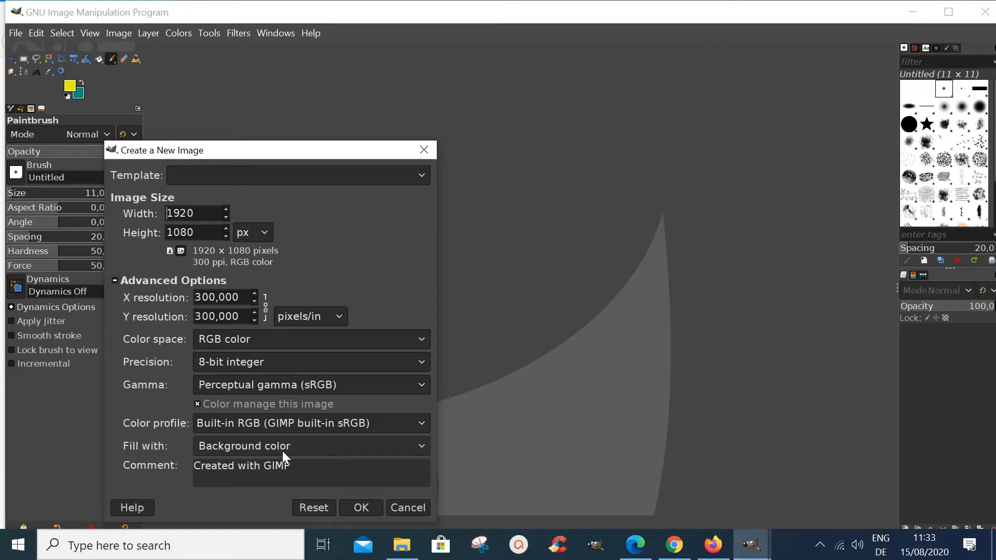
click(418, 449)
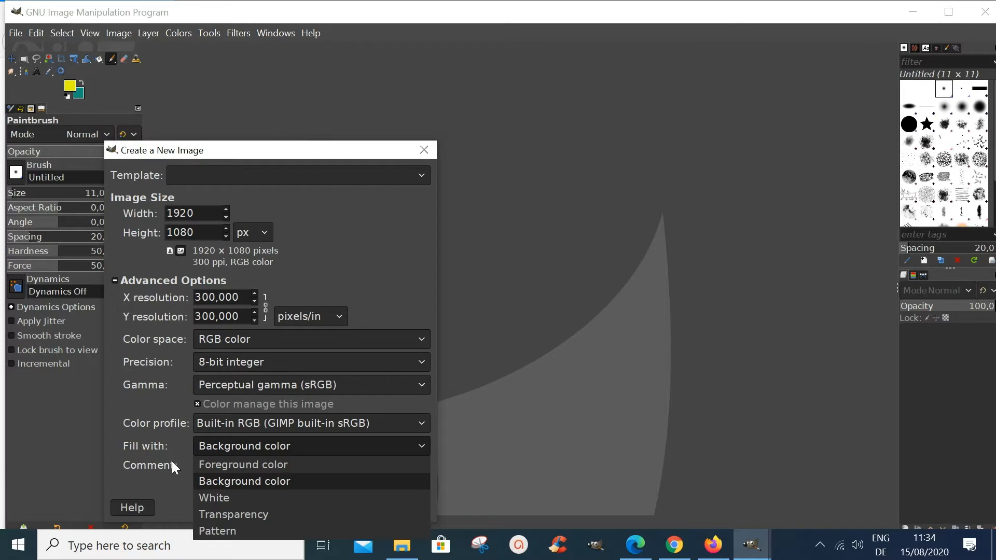
click(220, 480)
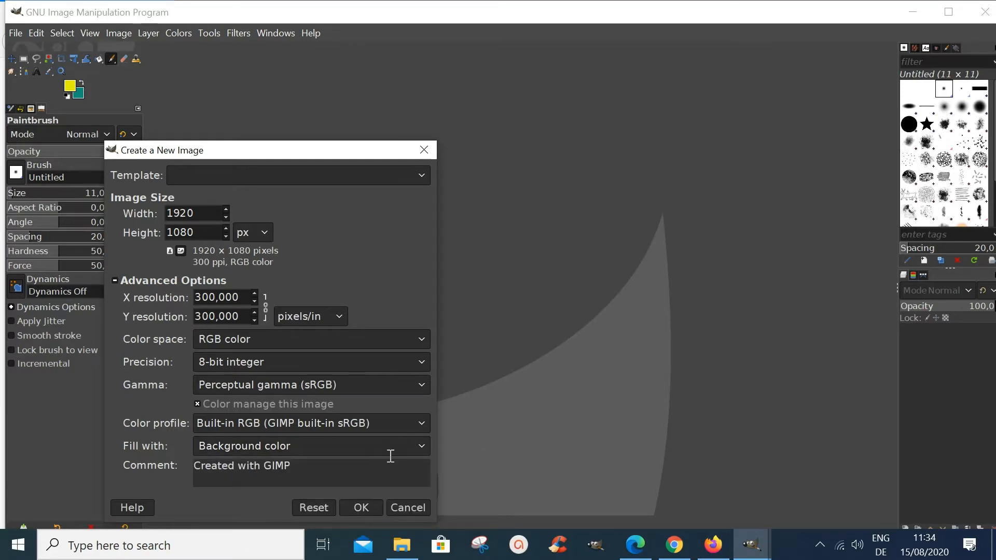
click(418, 445)
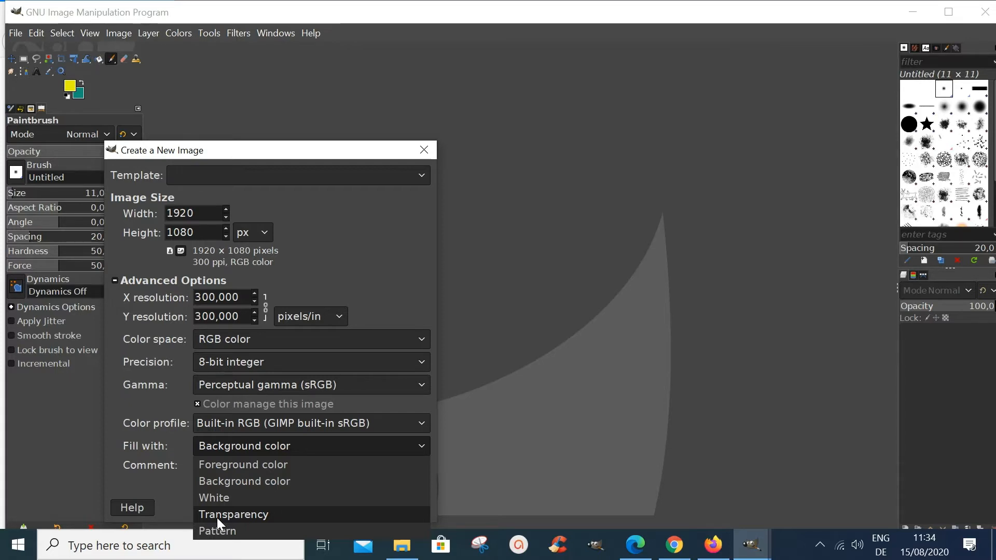
click(224, 485)
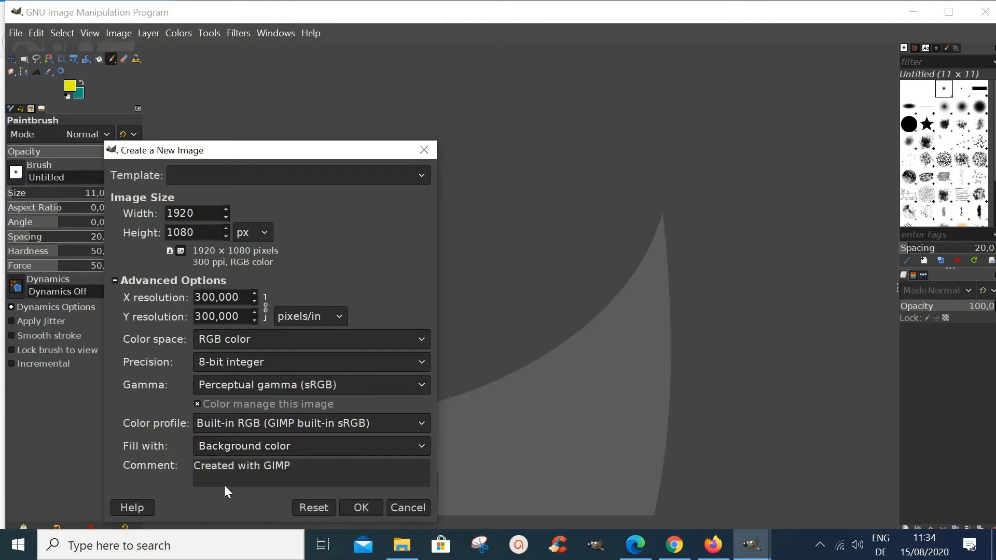
click(358, 510)
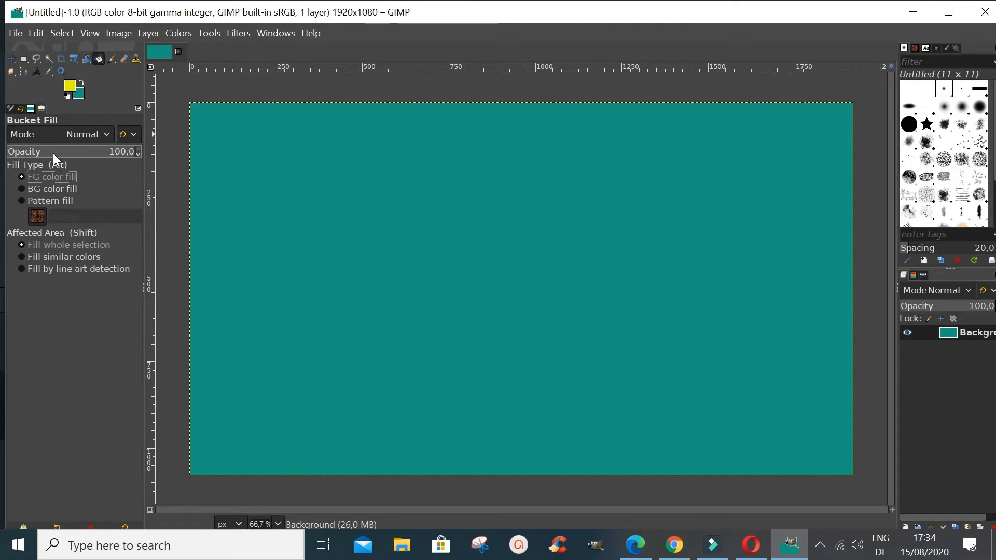
View the tool options of the Paintbrush and the Eraser.
click(111, 60)
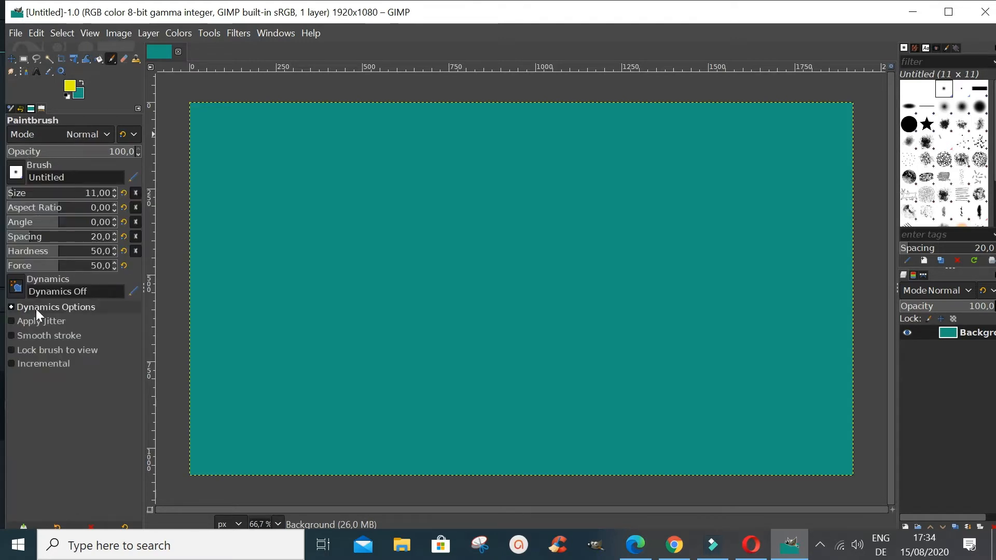
click(121, 60)
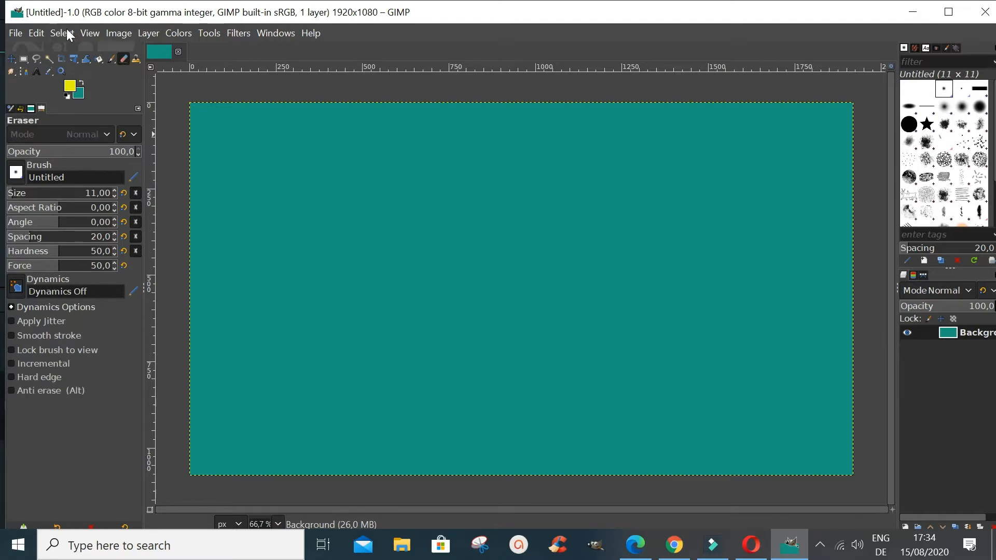
Set the background color to olive green 77941d and fill the whole canvas with it using Bucket Fill in BG color fill mode.
click(99, 60)
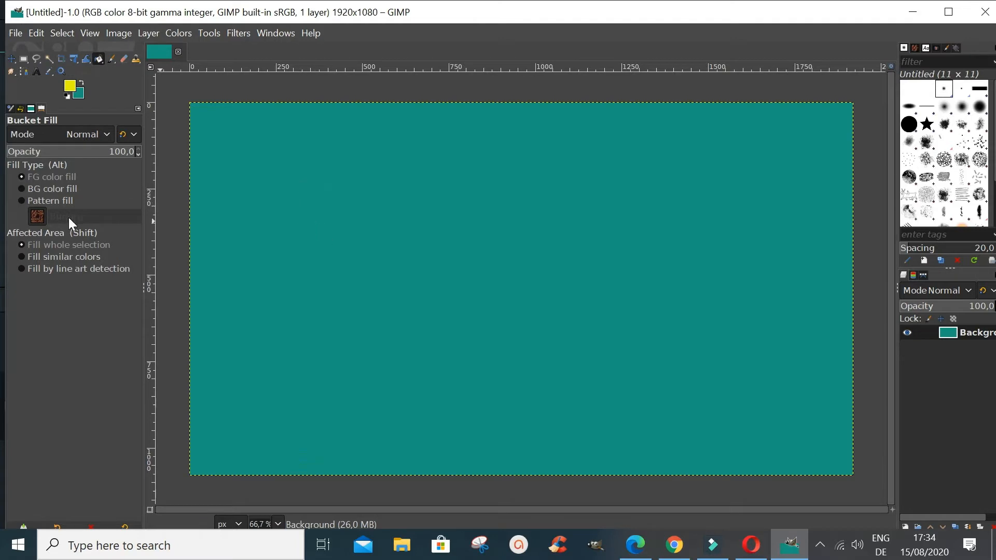
click(22, 189)
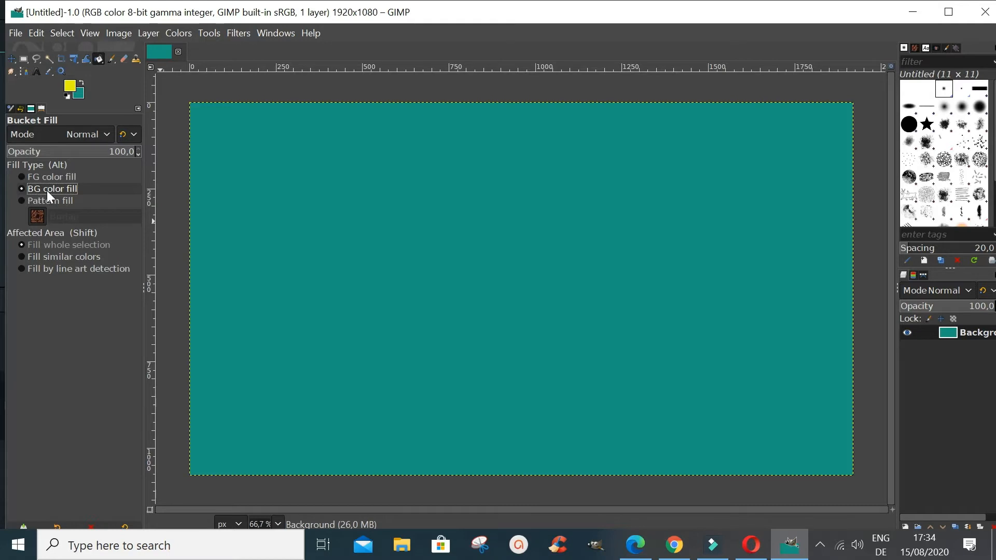
click(79, 92)
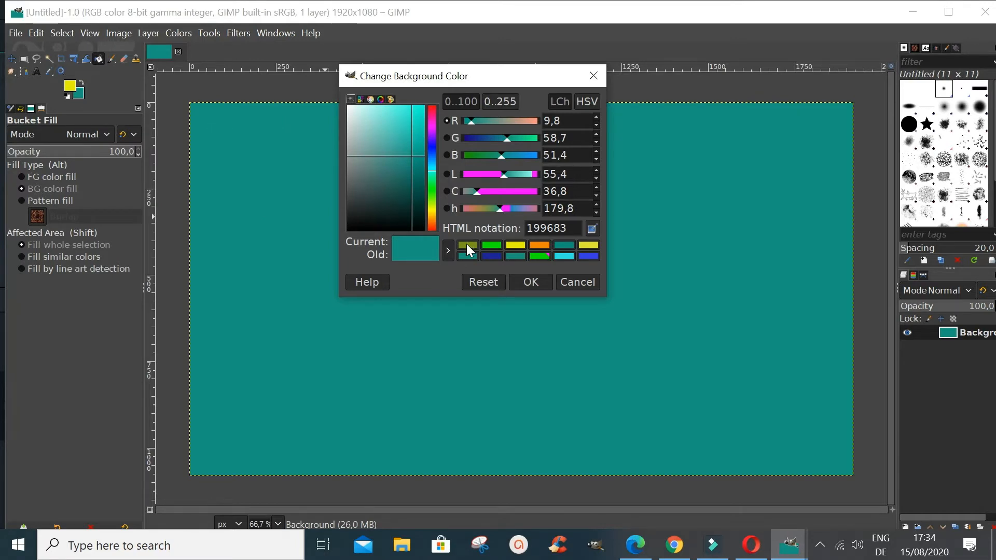
click(467, 248)
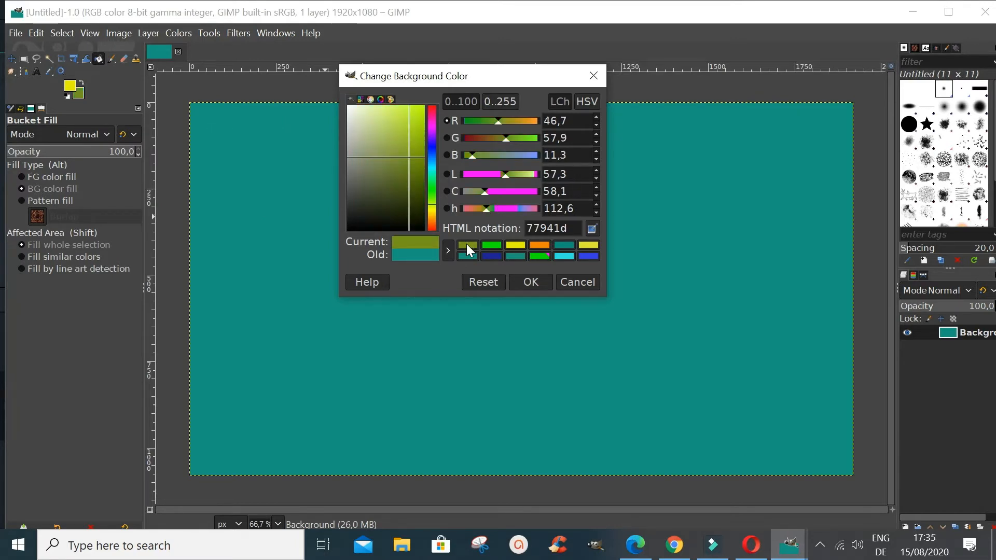
click(526, 282)
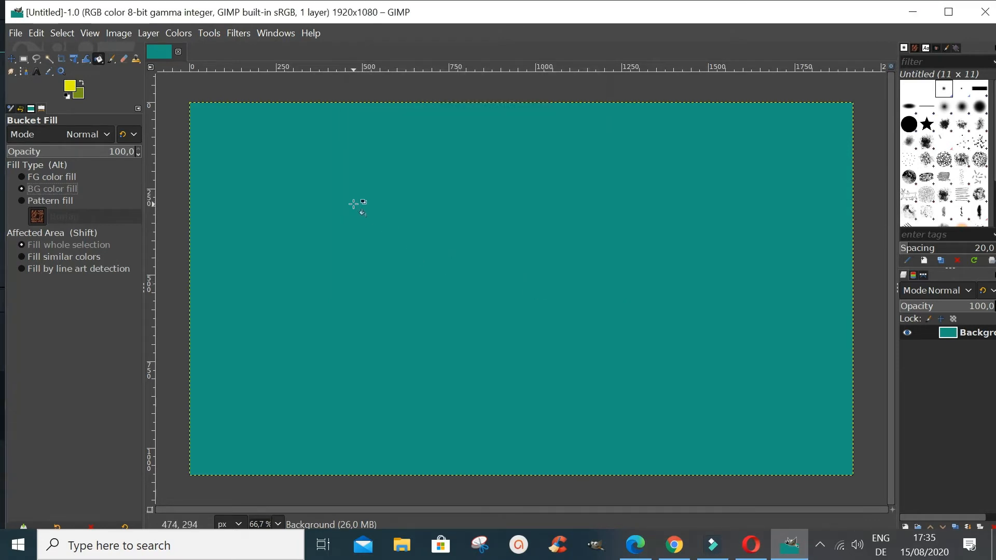
click(354, 204)
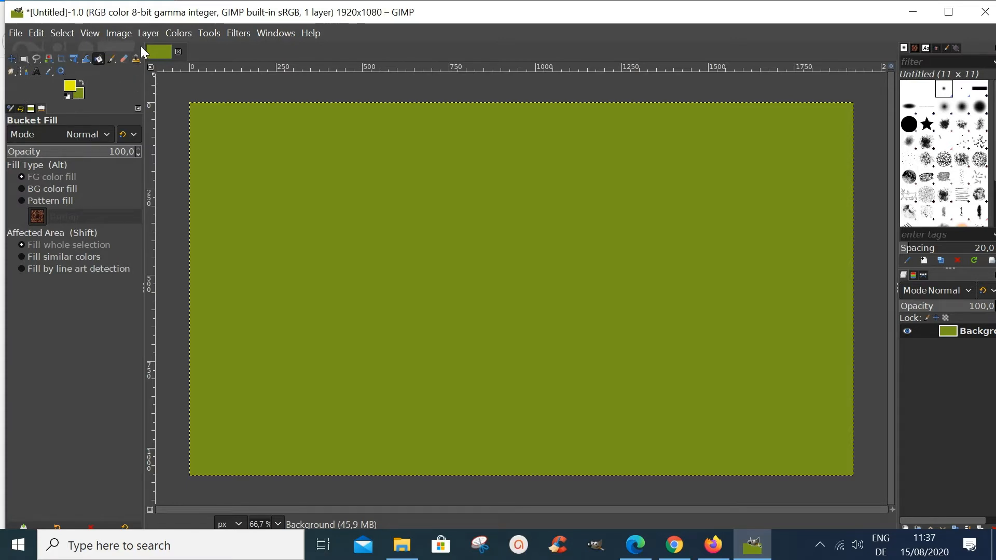
Draw a rectangular selection about 396 × 250 px in the upper-left area of the canvas with Rectangle Select.
click(213, 35)
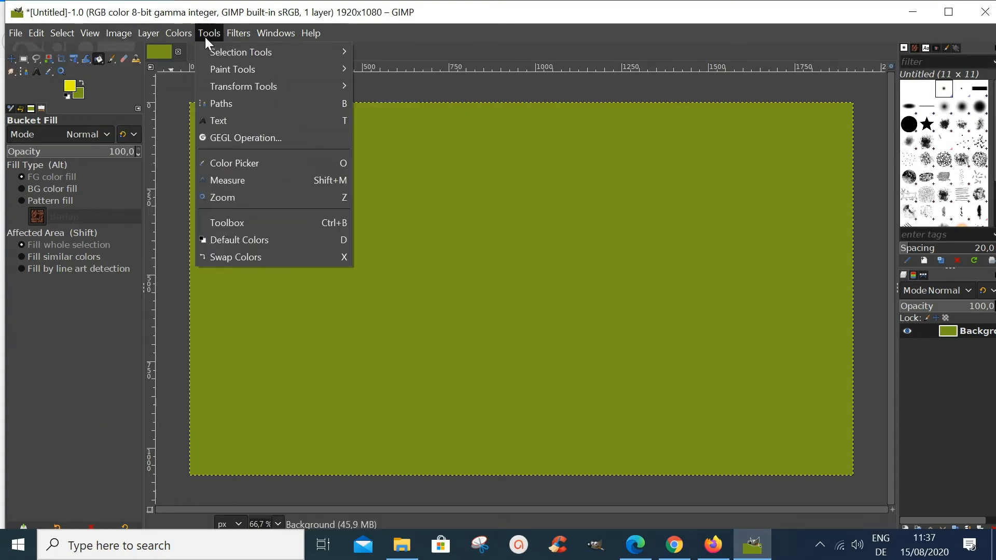
mouse_move(229, 51)
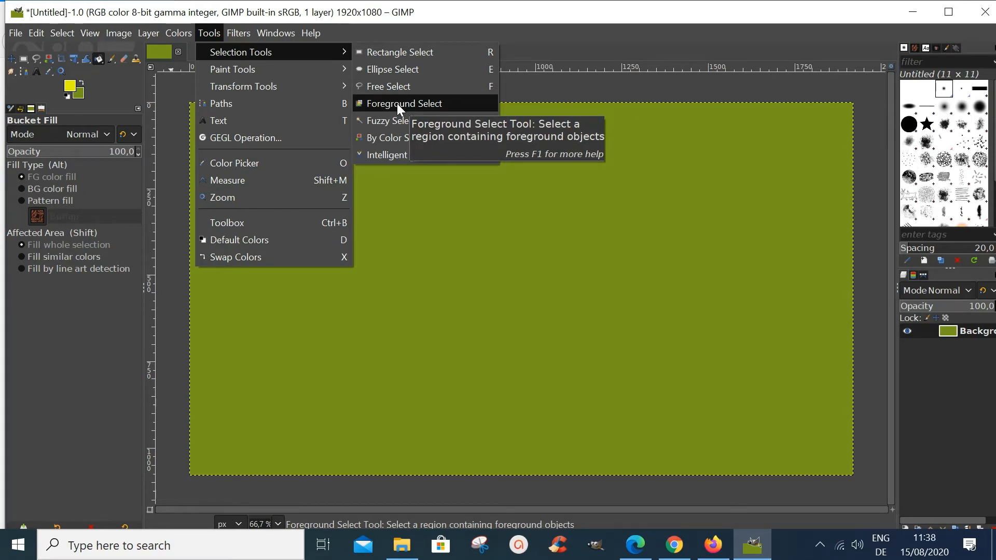
click(25, 62)
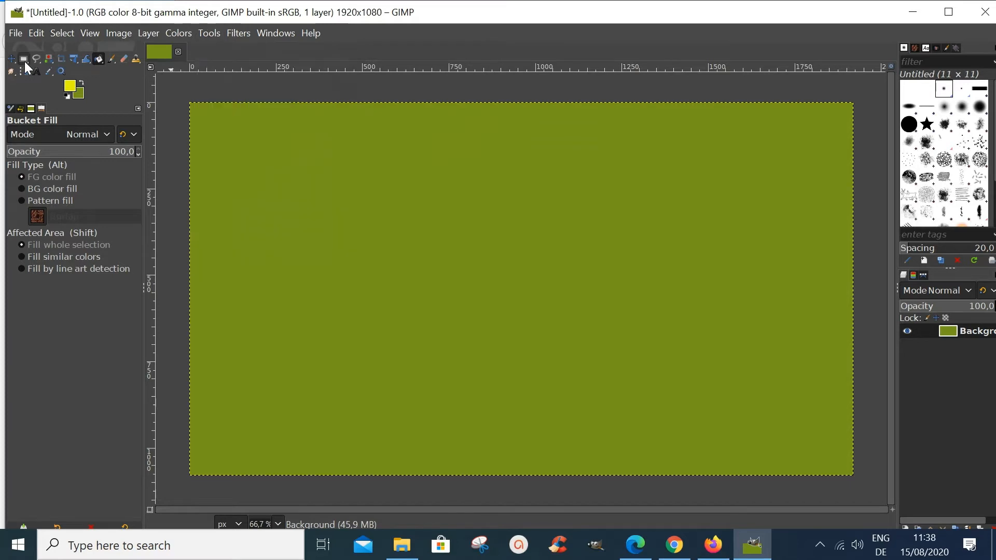
click(24, 60)
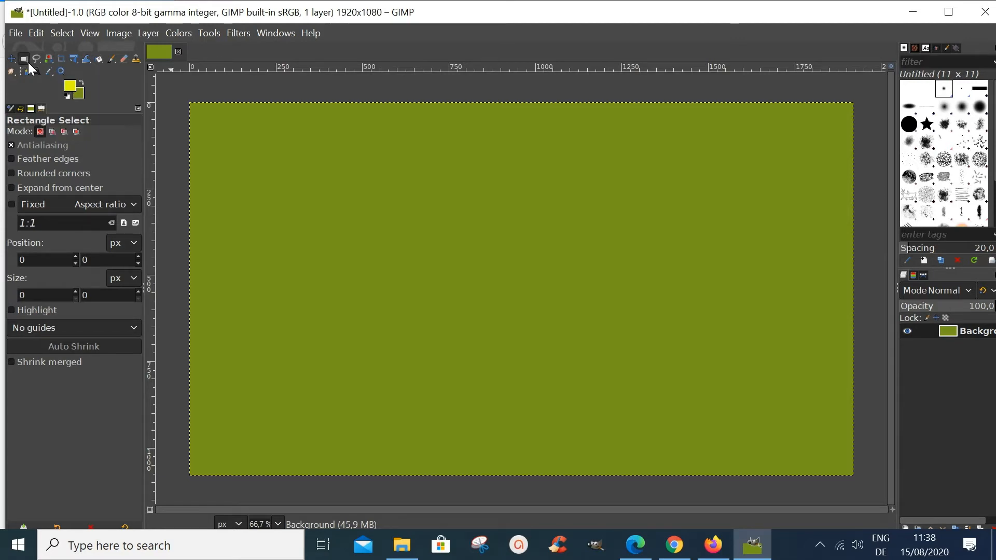
drag(256, 159, 393, 243)
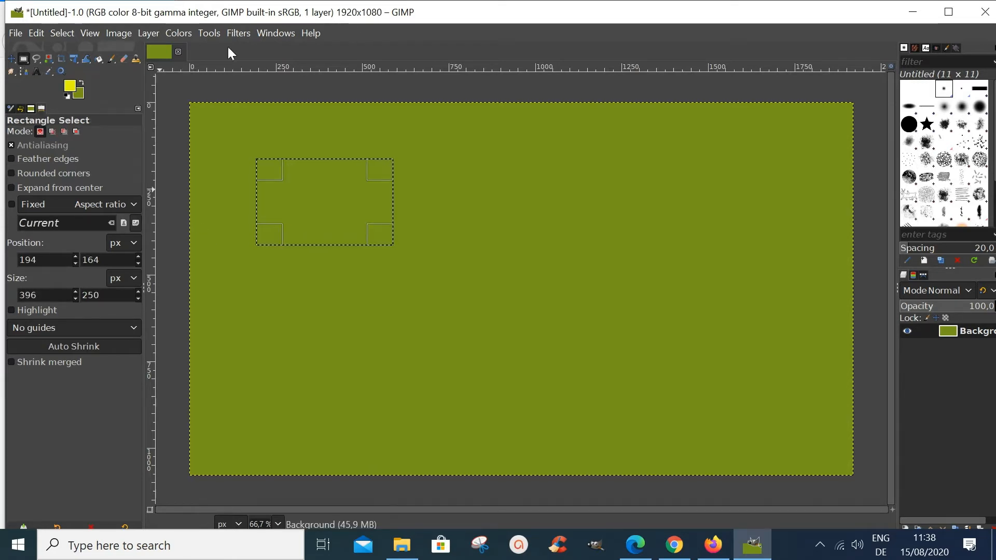
Switch to the Ellipse Select tool and return to Rectangle Select.
click(209, 33)
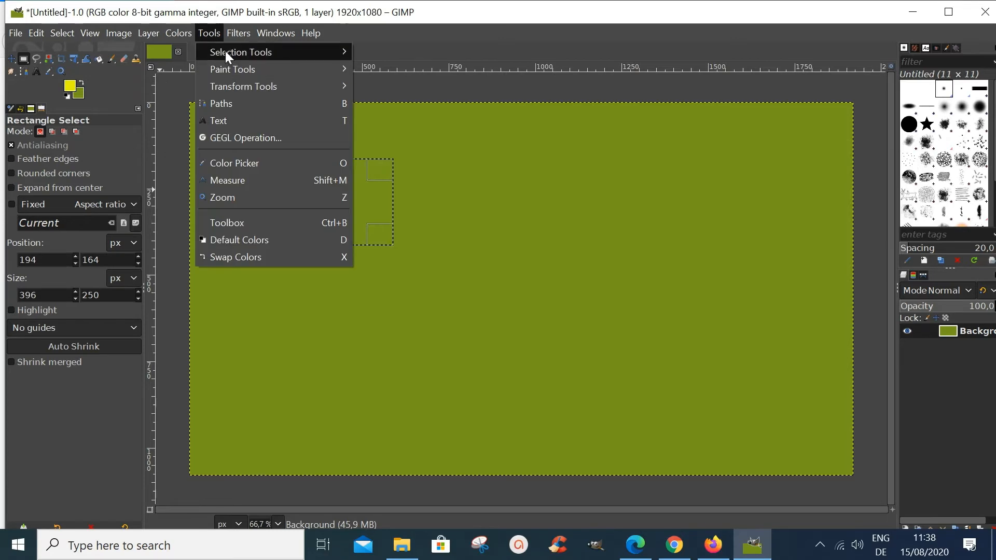
click(419, 69)
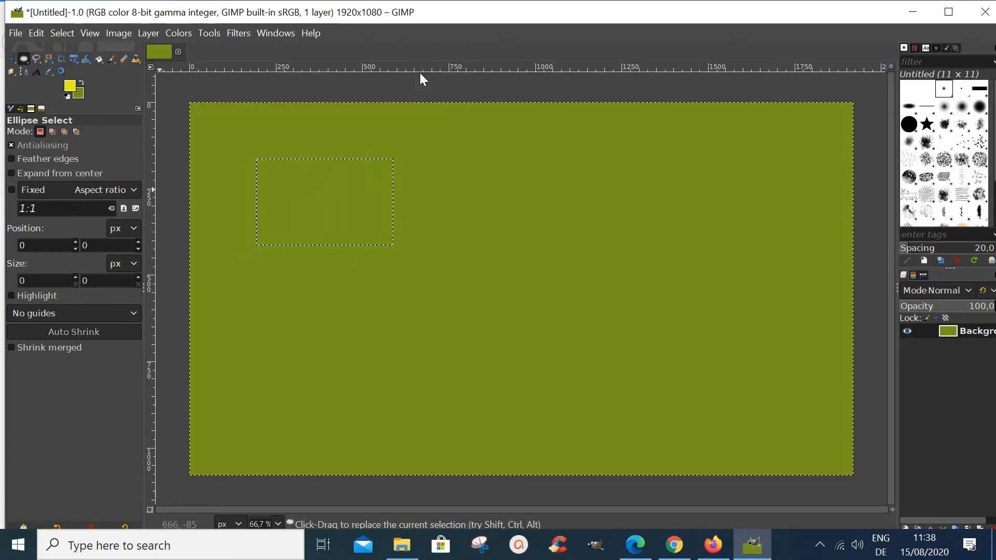
right_click(29, 63)
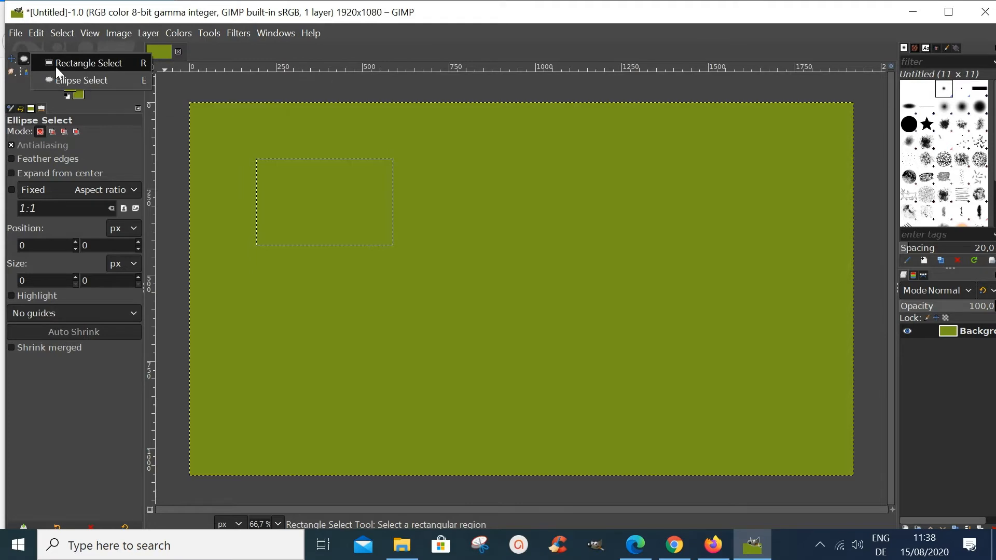
click(55, 66)
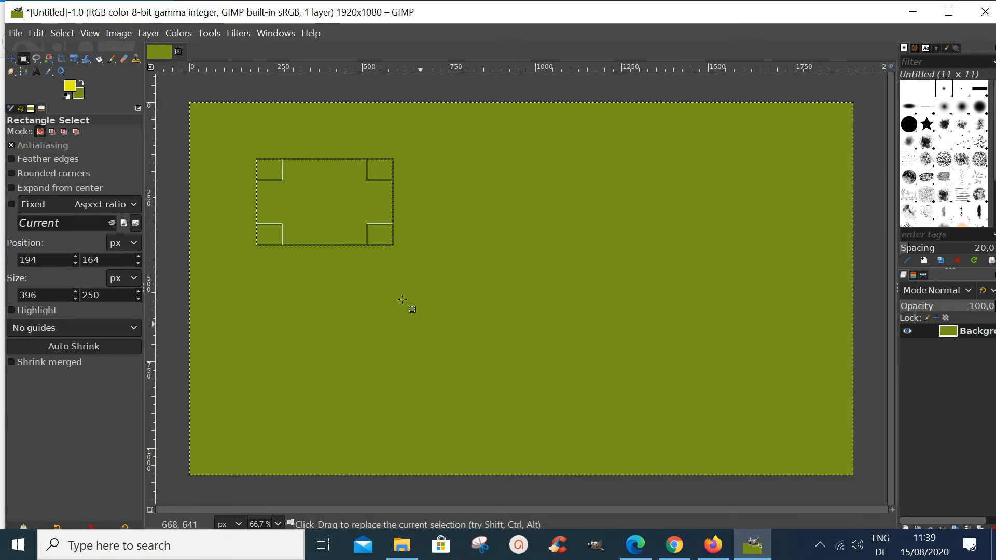
Fill the rectangular selection with the yellow foreground color.
right_click(331, 207)
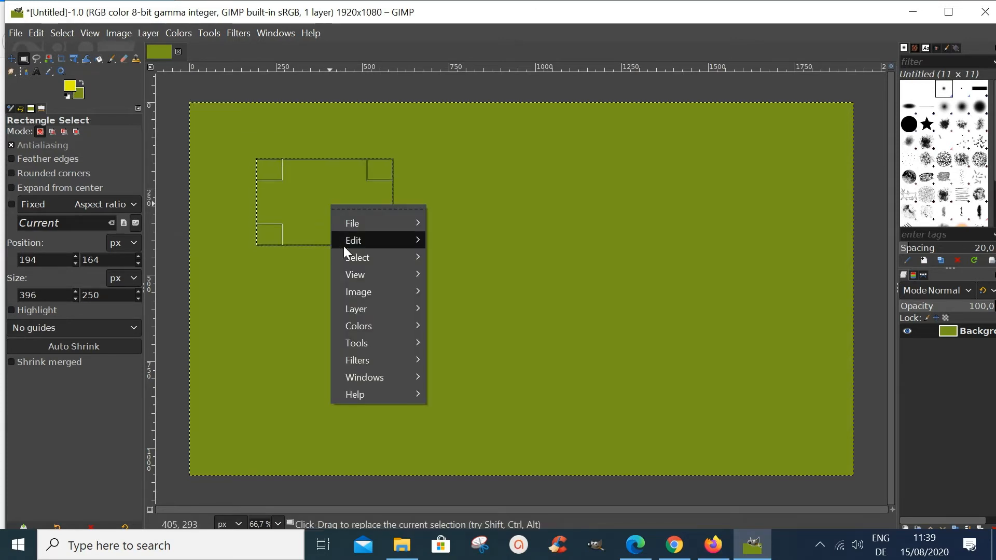
mouse_move(344, 245)
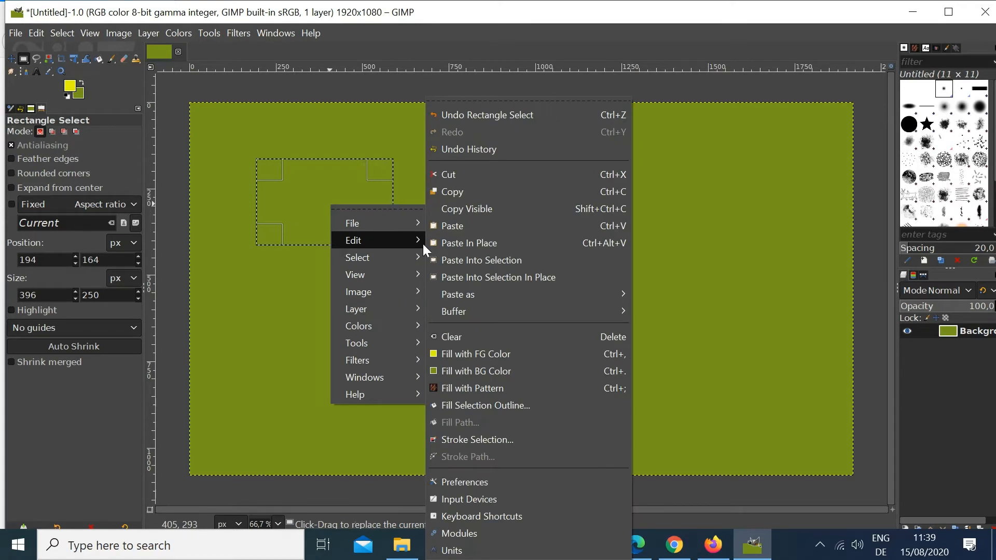
click(465, 358)
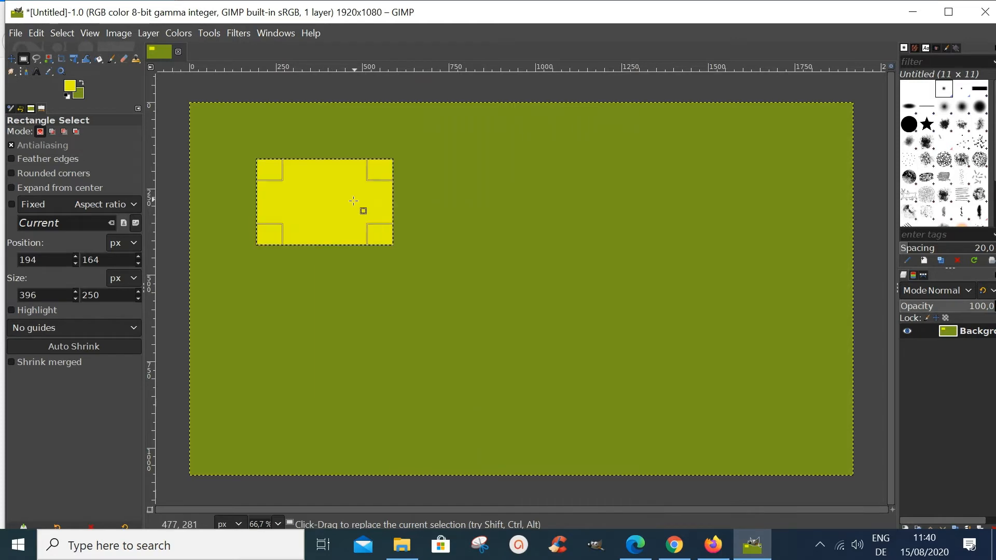
Bucket fill the rectangular selection with the foreground color set to bright green 0aef00, and remove the selection.
click(99, 58)
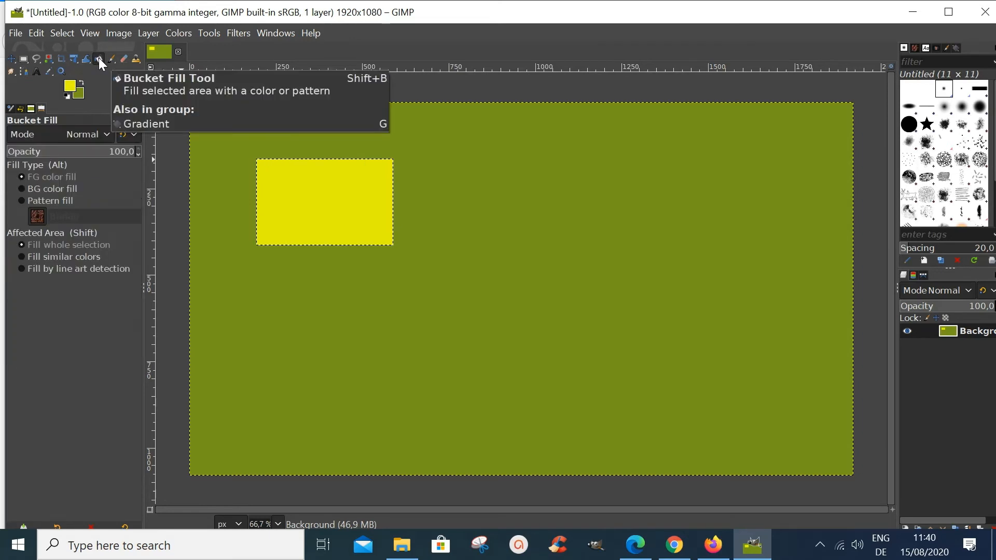
click(73, 88)
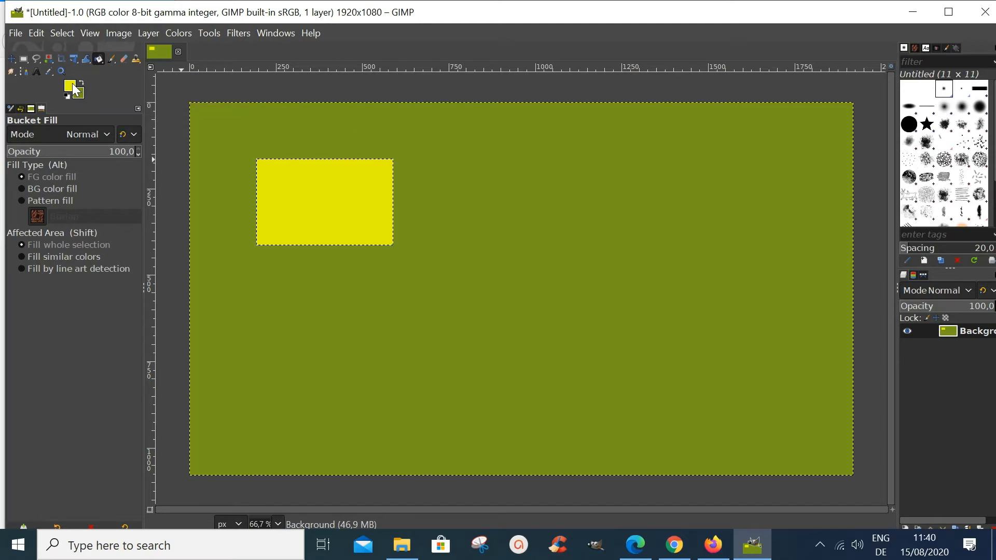
click(431, 190)
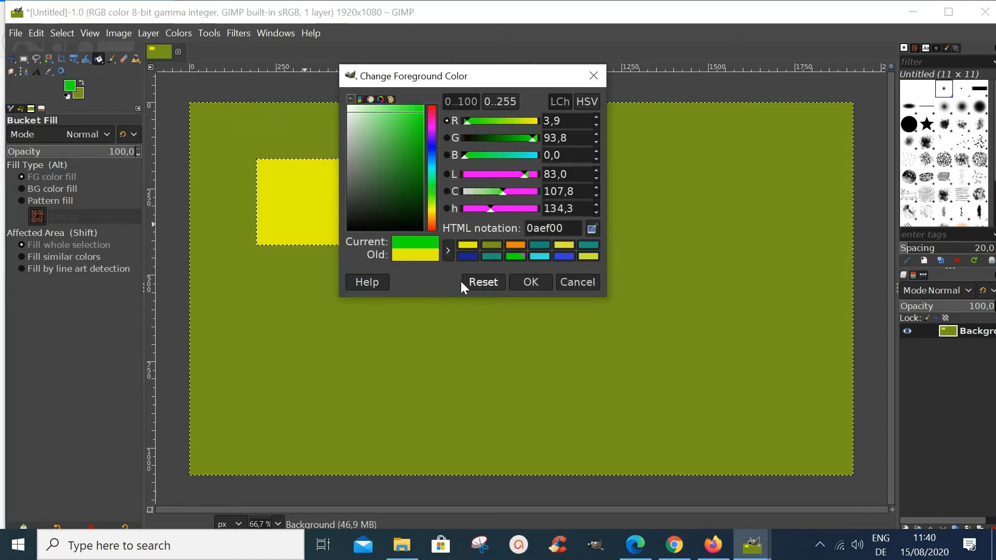
click(521, 283)
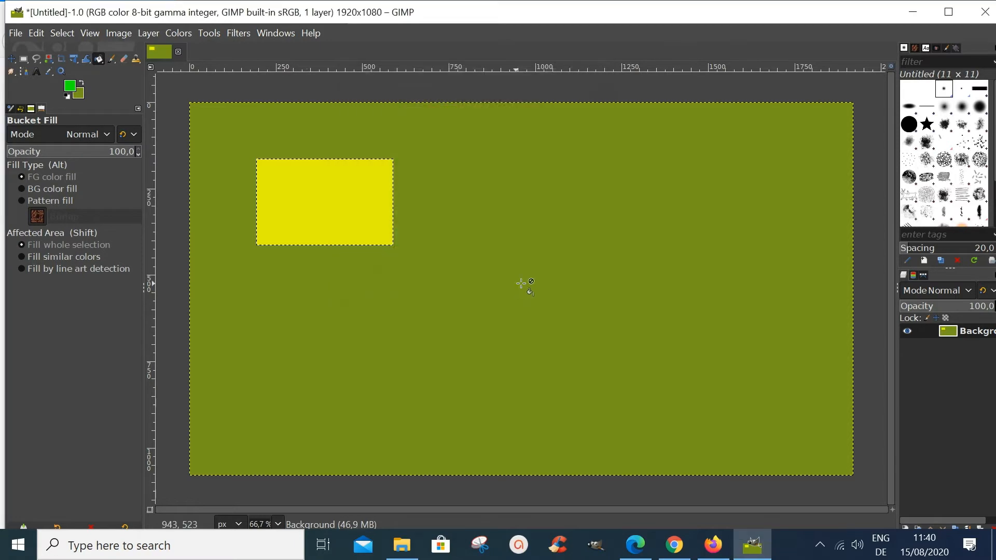
click(307, 199)
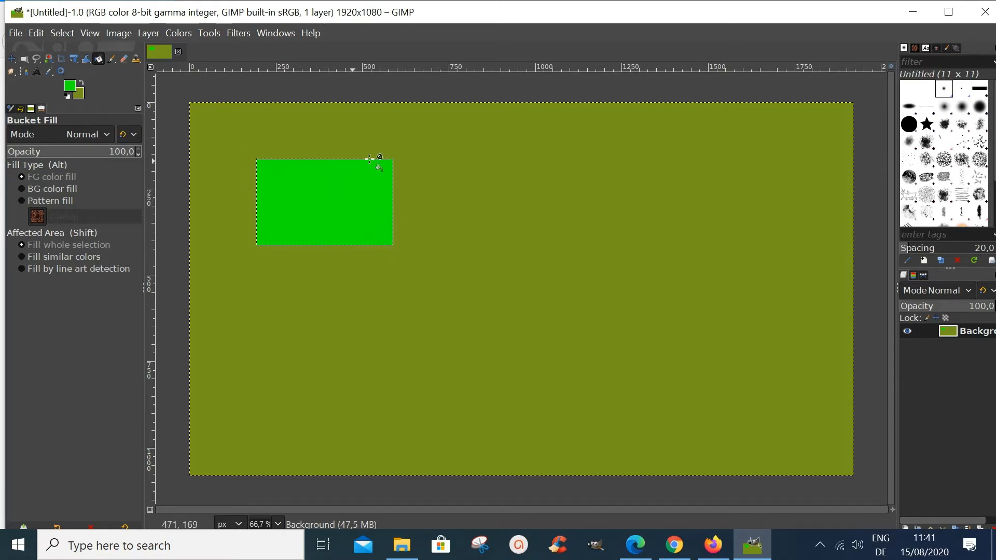
click(70, 33)
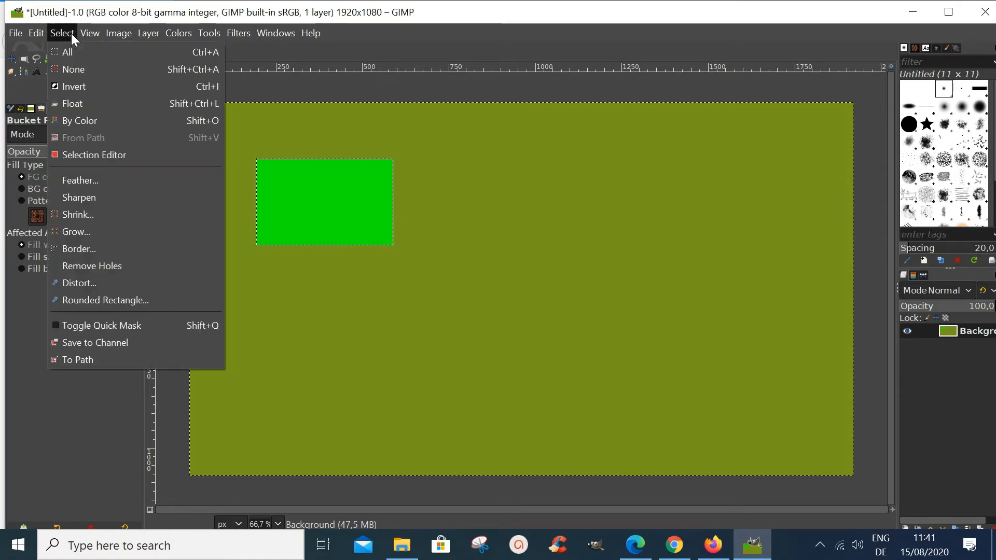
click(69, 70)
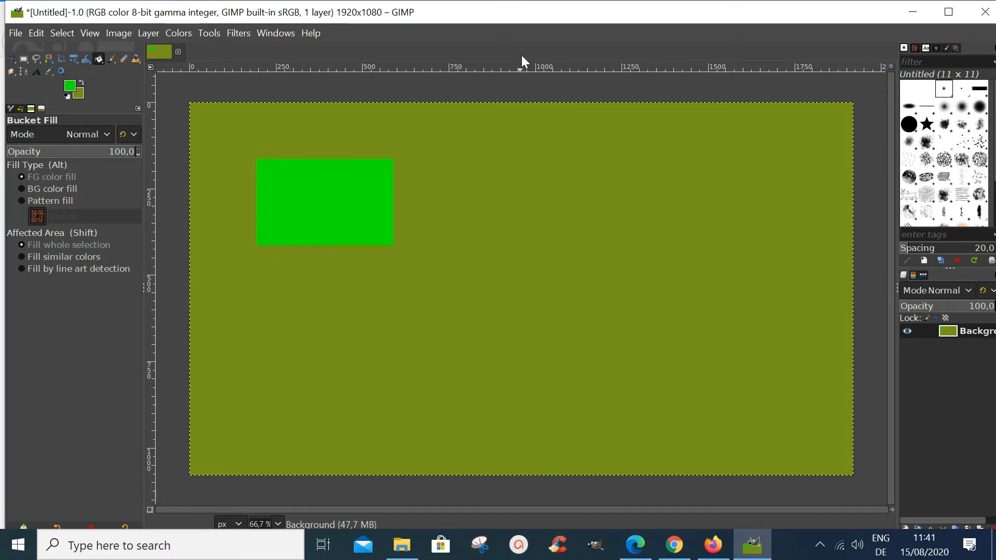
Hide the Background layer and show it again.
drag(535, 14, 482, 13)
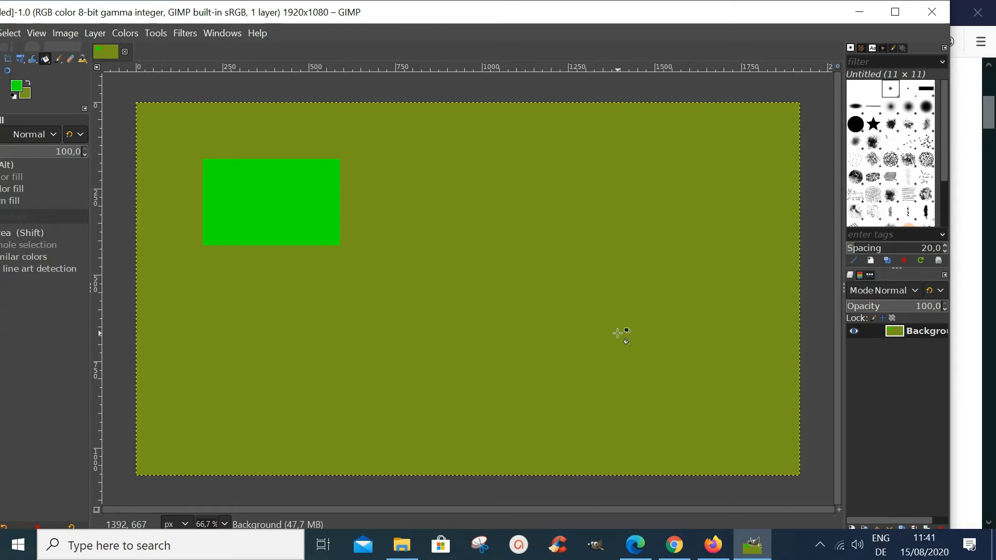
click(853, 330)
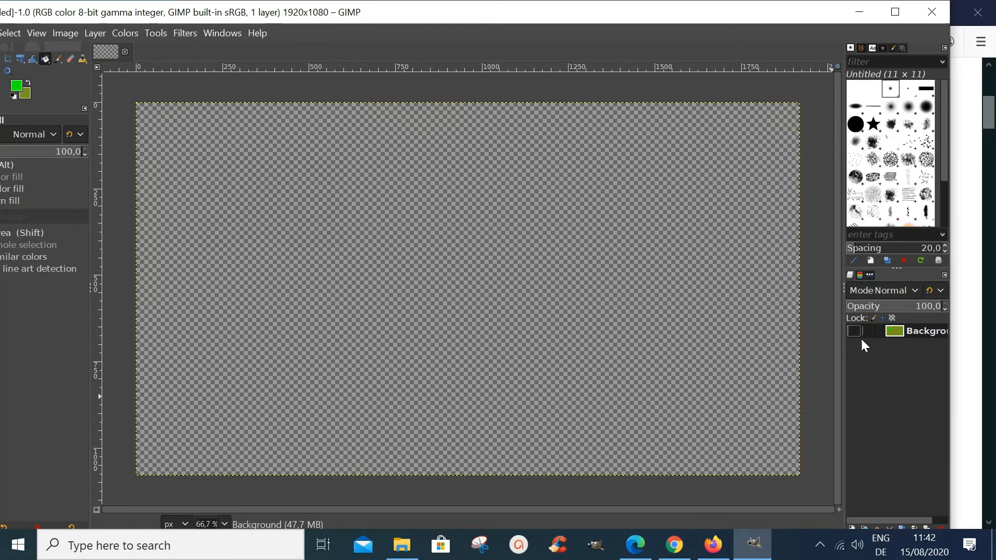
click(853, 331)
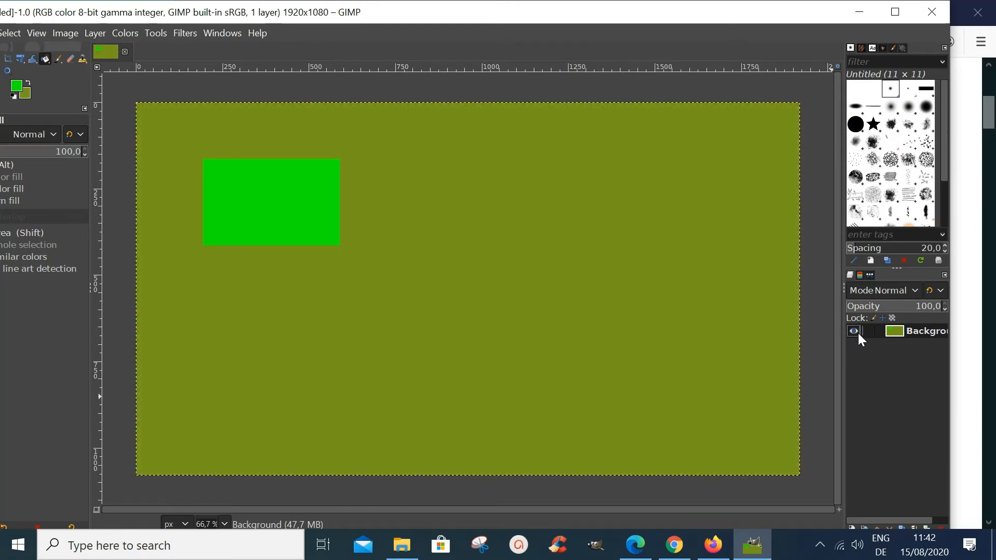
drag(491, 16, 553, 16)
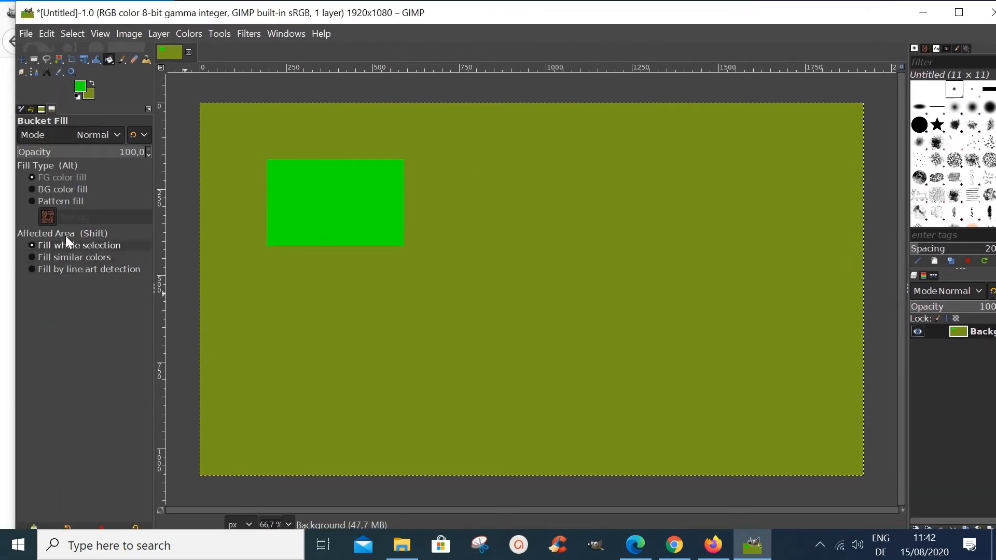
Open the recently used image Template.PNG as a new layer in the current image.
click(25, 33)
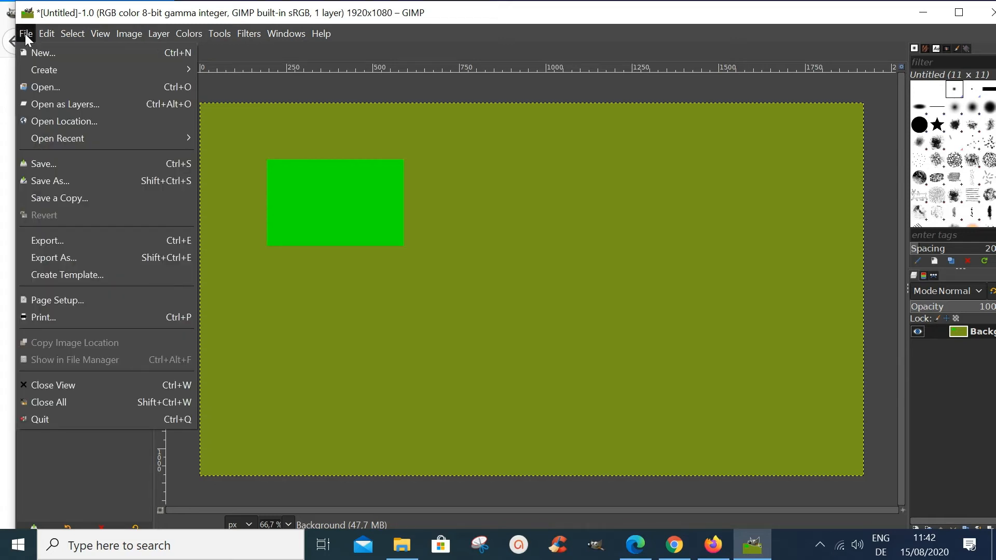
click(75, 104)
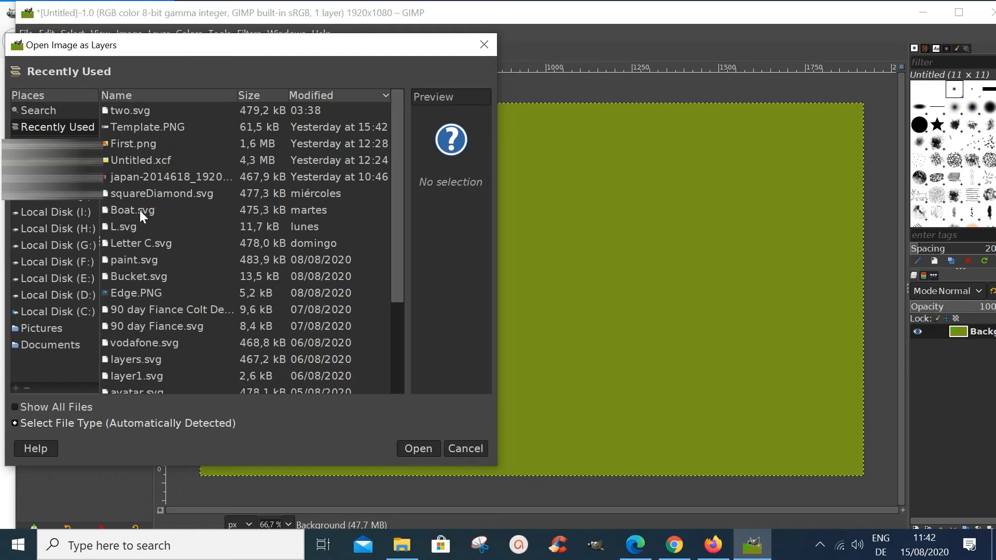
click(135, 129)
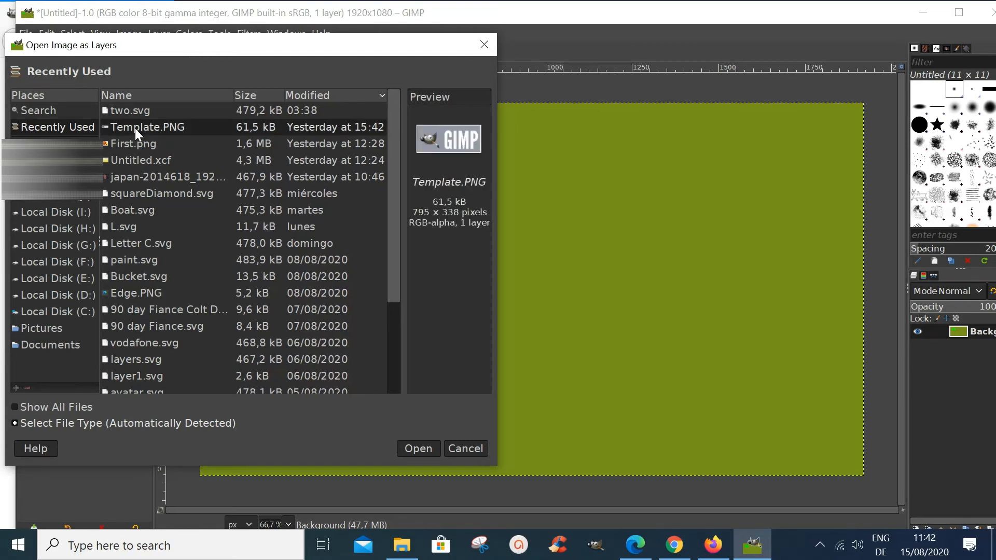
click(409, 448)
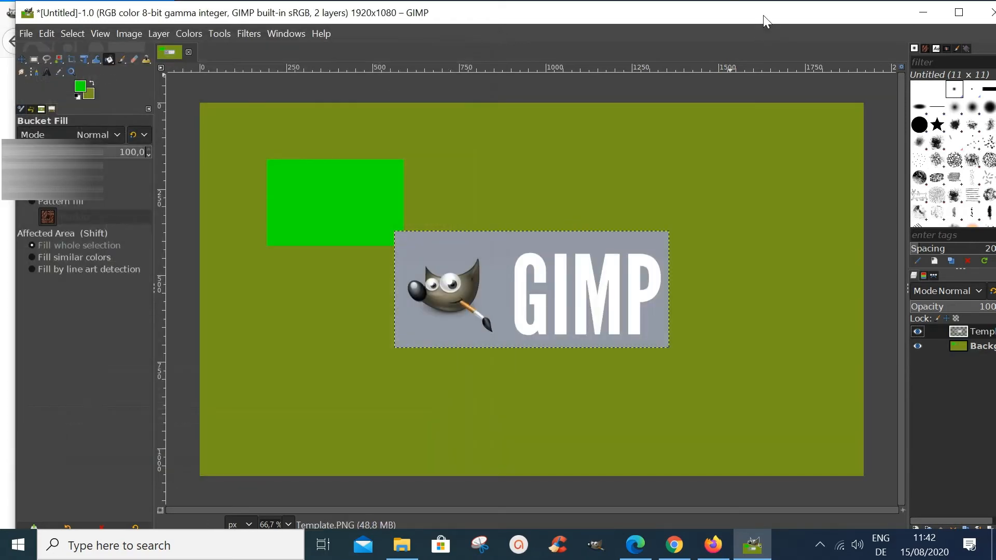
Move the GIMP logo layer up and to the right, beside the green rectangle, with the Move tool.
drag(763, 14, 672, 21)
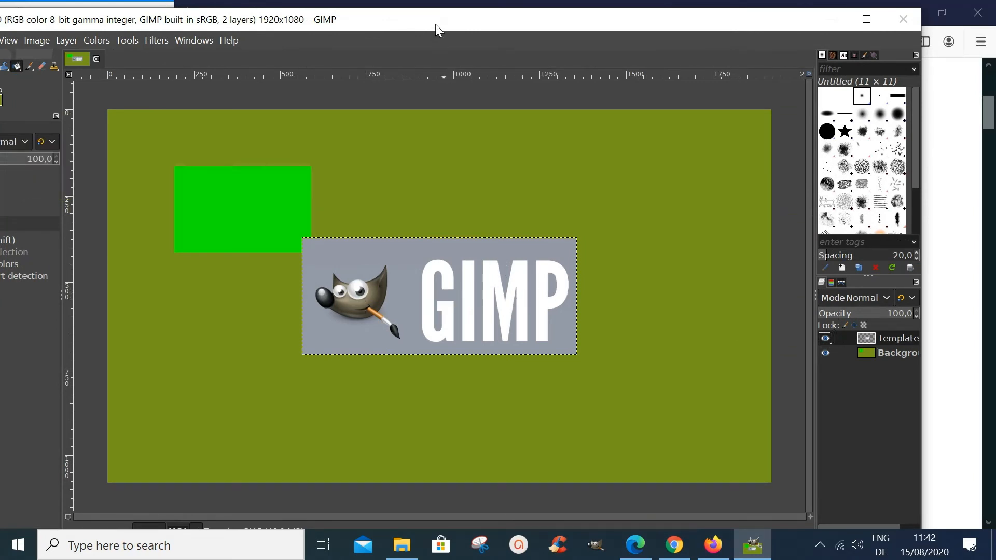
drag(405, 25, 468, 20)
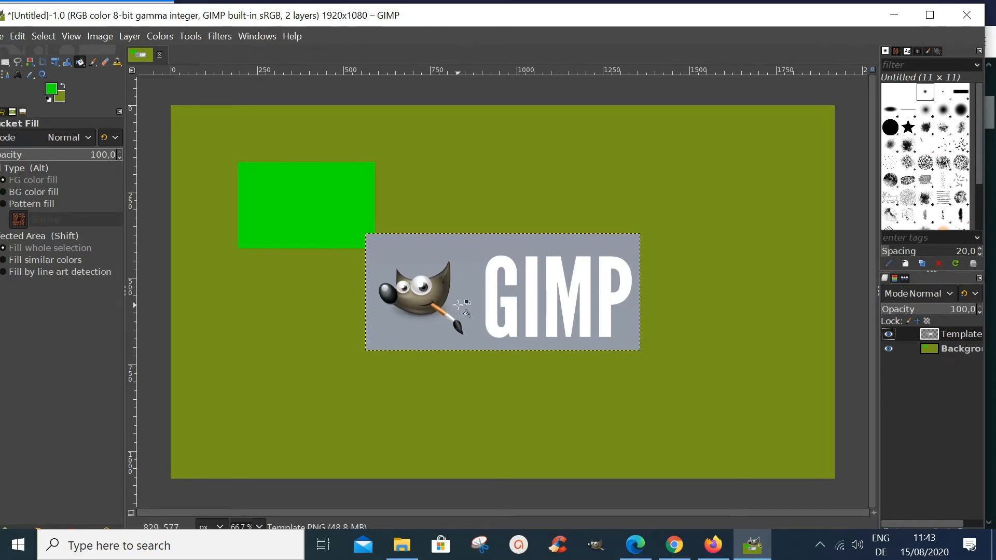
drag(445, 17, 480, 19)
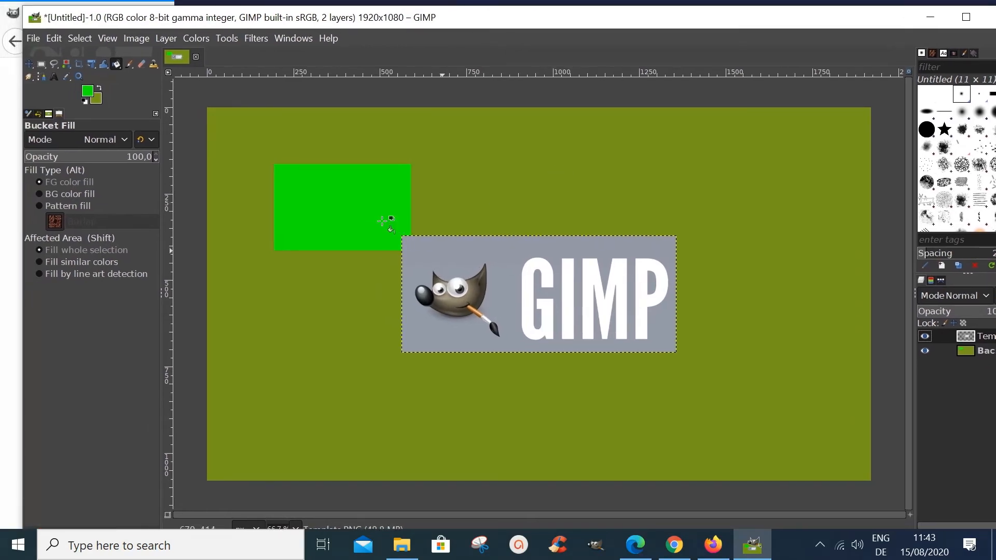
click(30, 64)
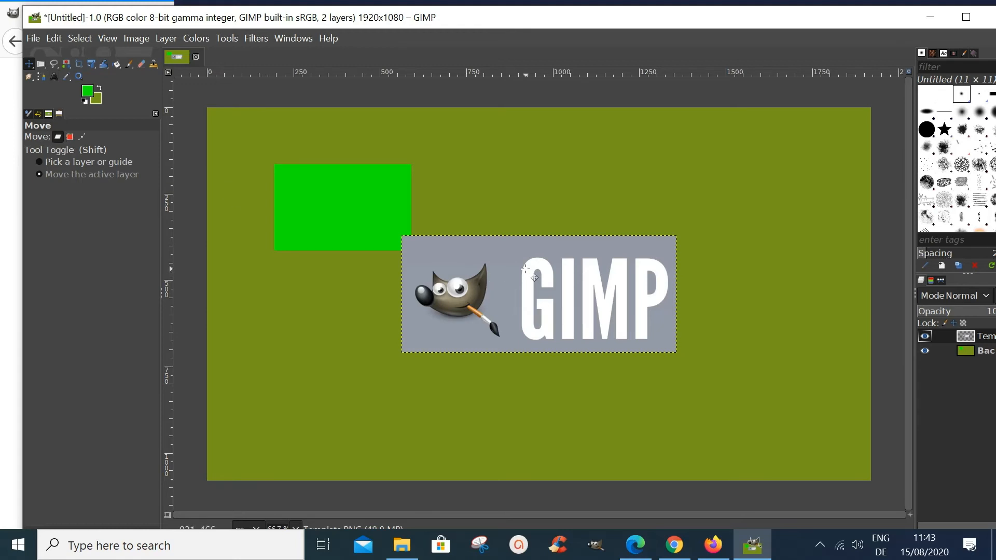
drag(527, 266, 611, 179)
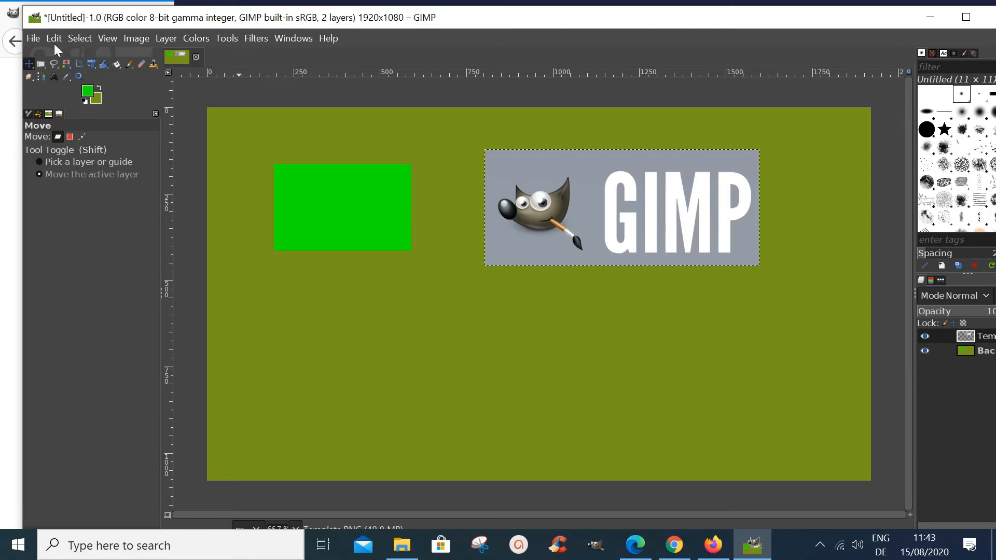
Make the Background layer the active layer.
click(69, 36)
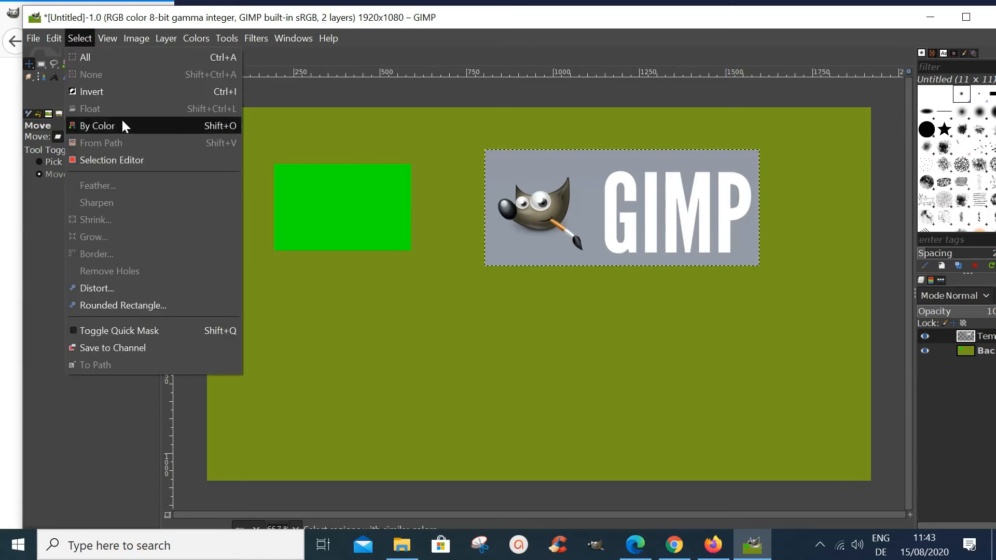
mouse_move(106, 38)
click(581, 390)
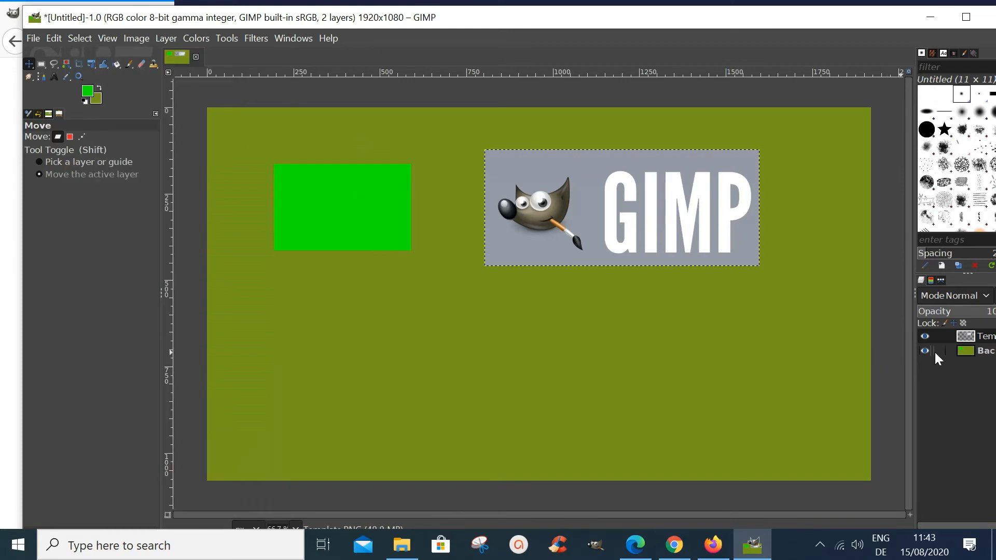
click(963, 350)
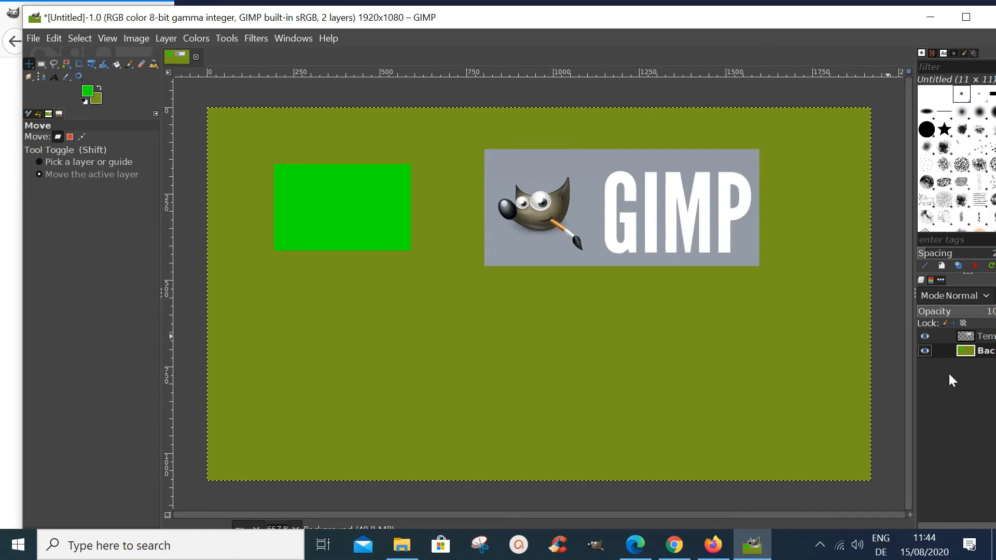
Make the Template.PNG layer active, select the grey background around the GIMP logo with Fuzzy Select and cut it.
click(963, 337)
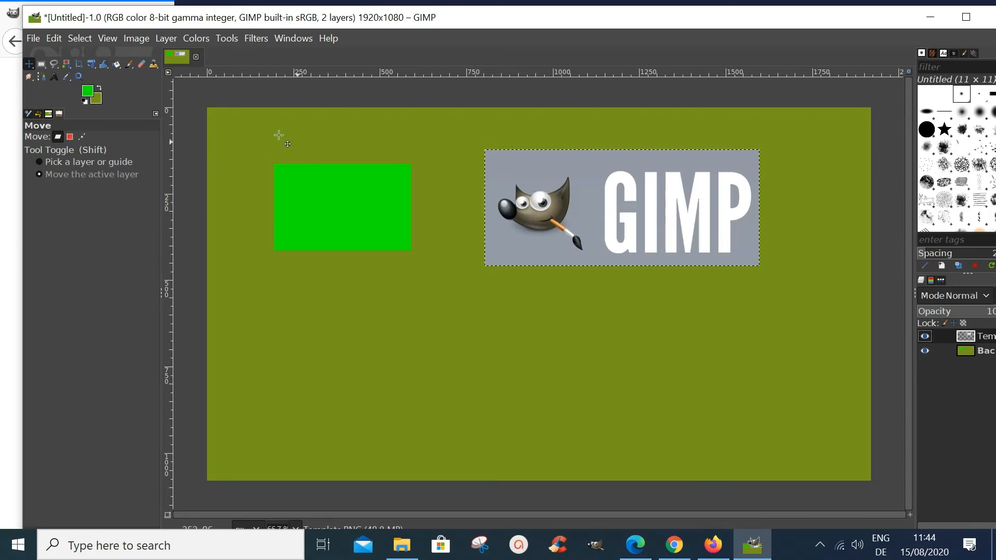
click(67, 64)
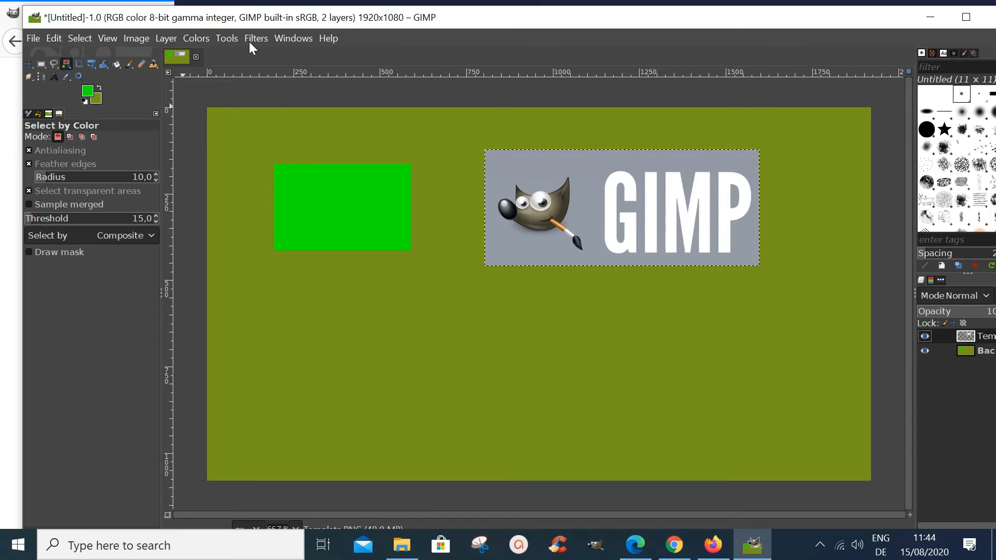
click(231, 37)
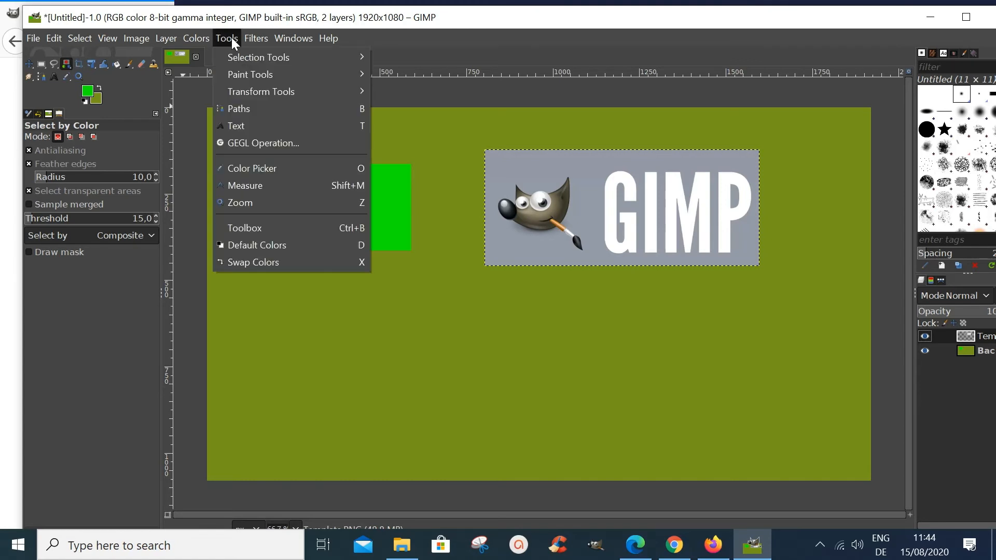
mouse_move(250, 69)
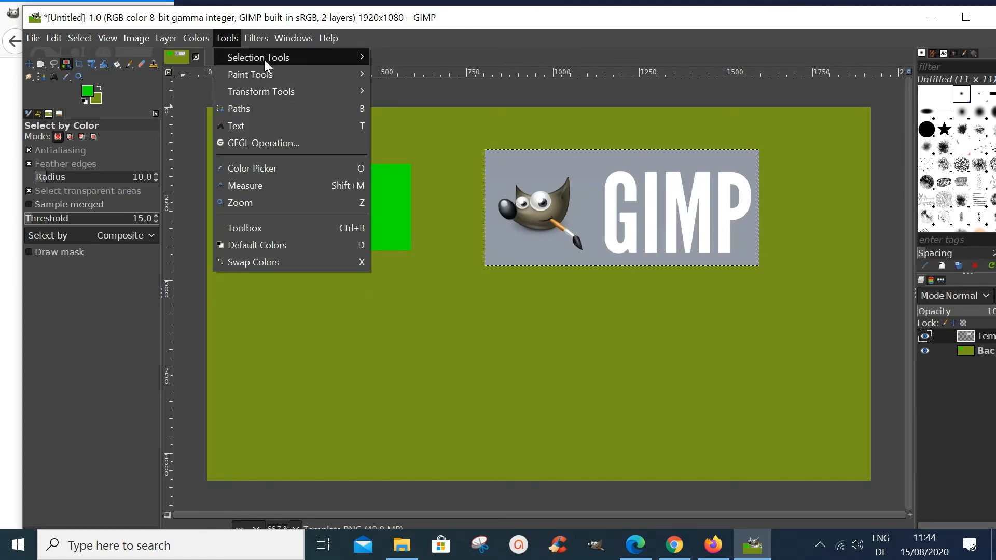
click(403, 126)
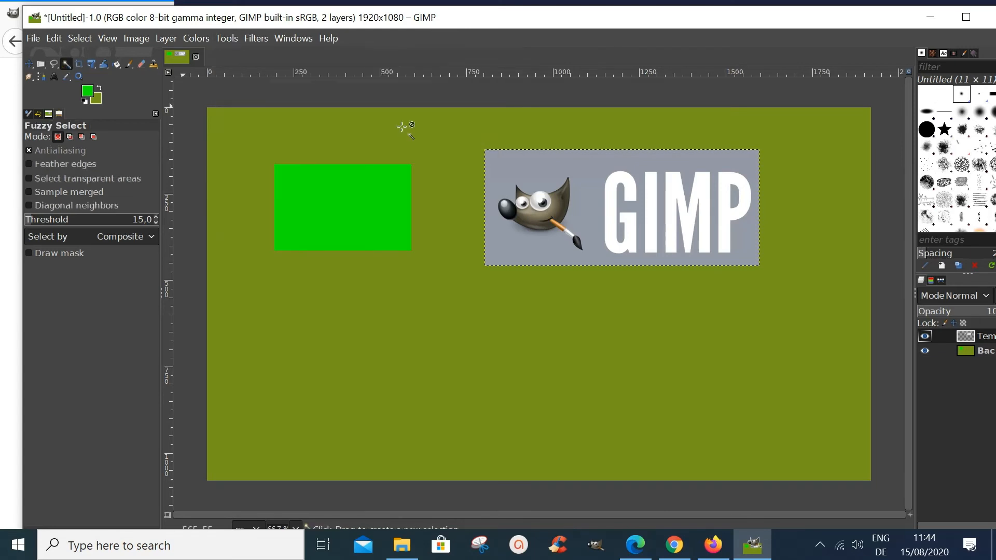
click(67, 63)
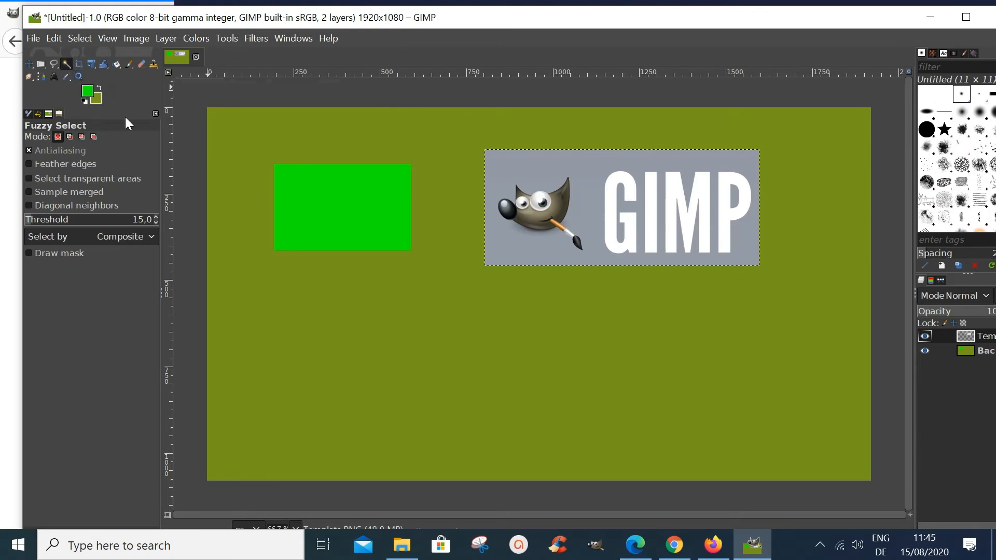
click(586, 197)
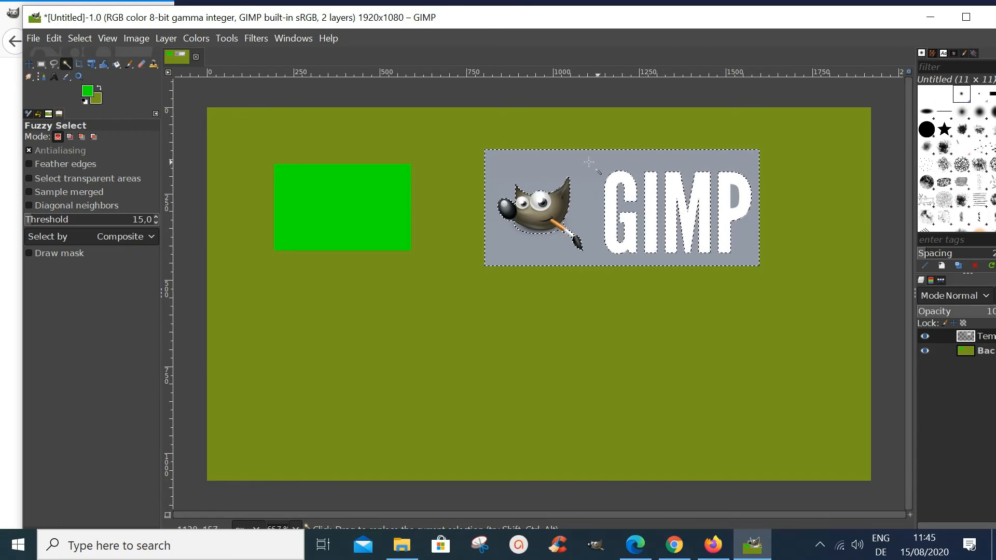
right_click(589, 208)
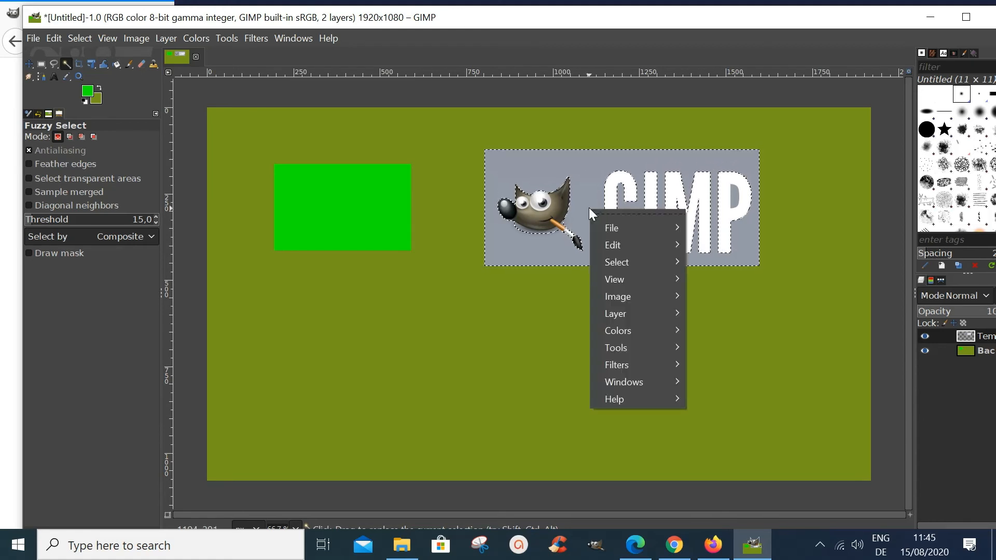
mouse_move(616, 244)
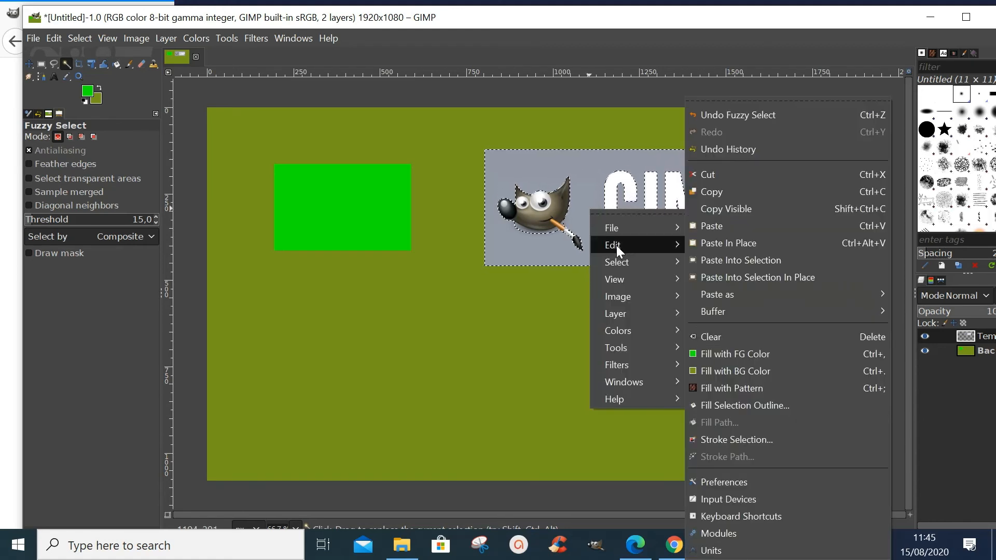
click(710, 174)
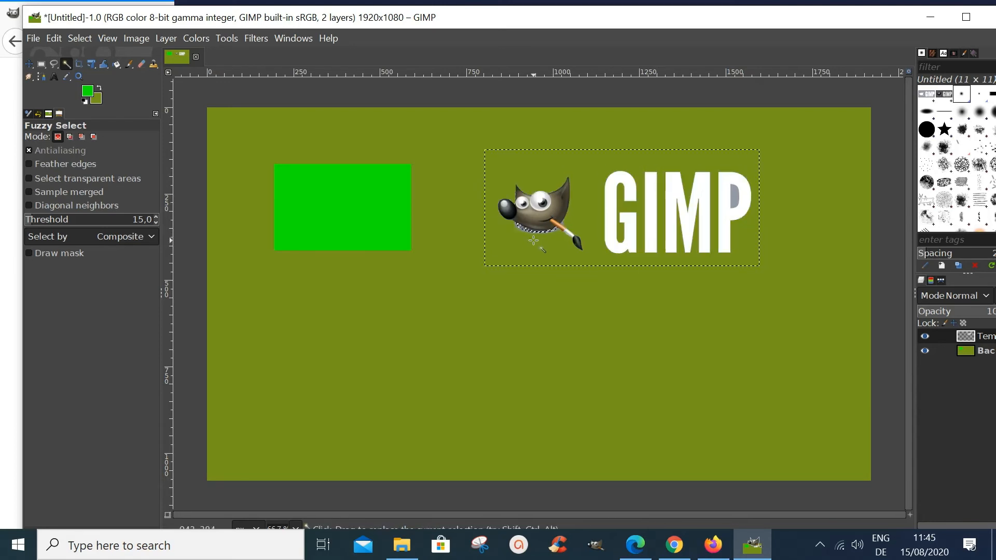
Cut the selected grey remnants beneath the mascot on the Template.PNG layer.
right_click(537, 235)
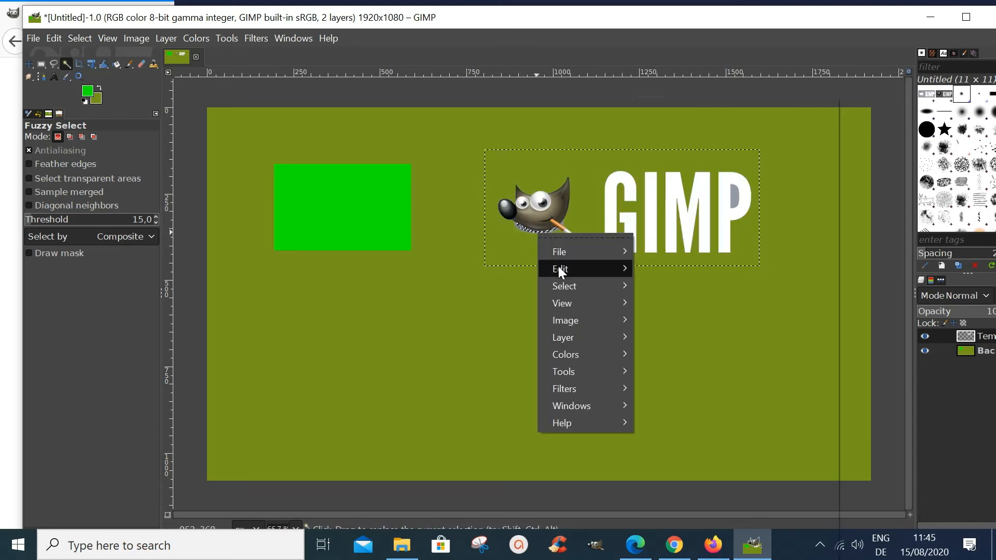
mouse_move(558, 268)
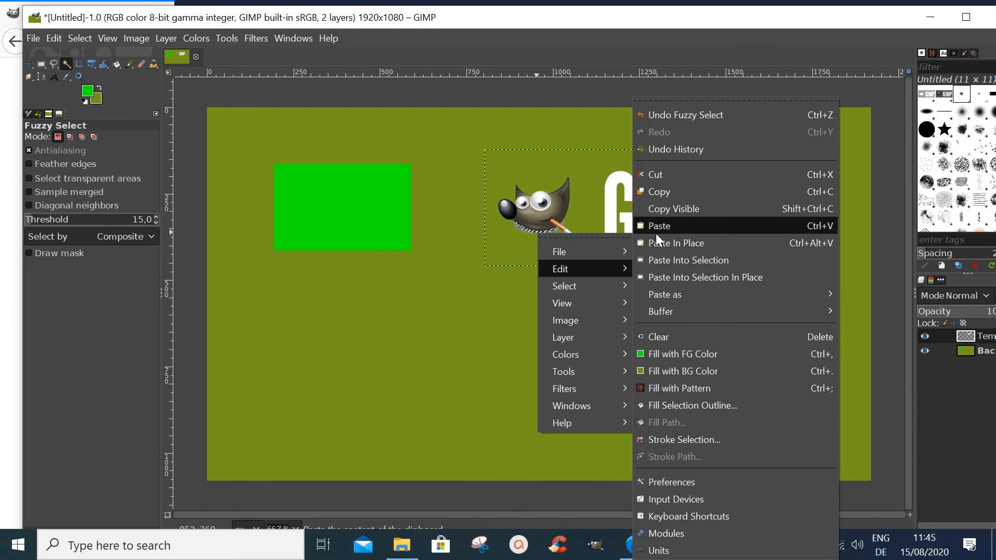
click(656, 175)
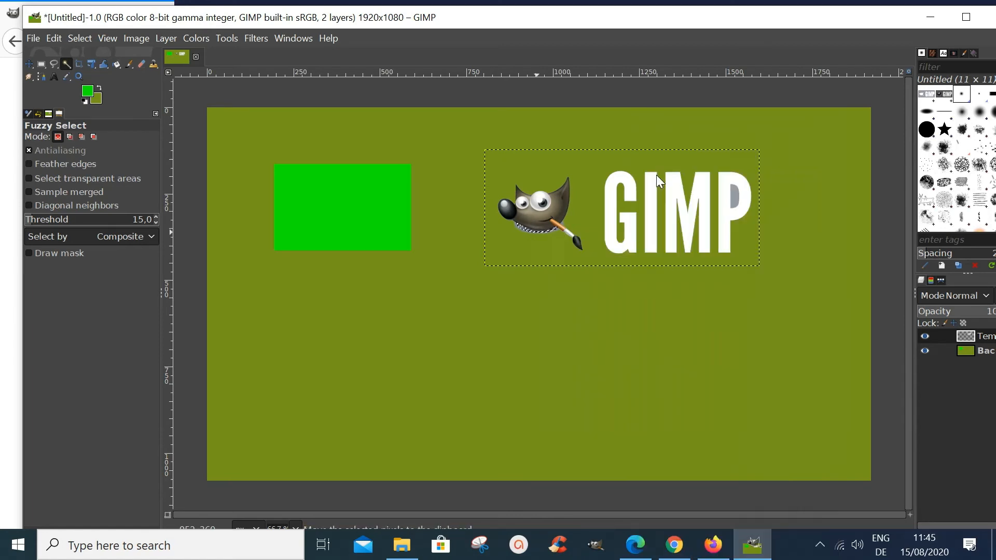
right_click(534, 232)
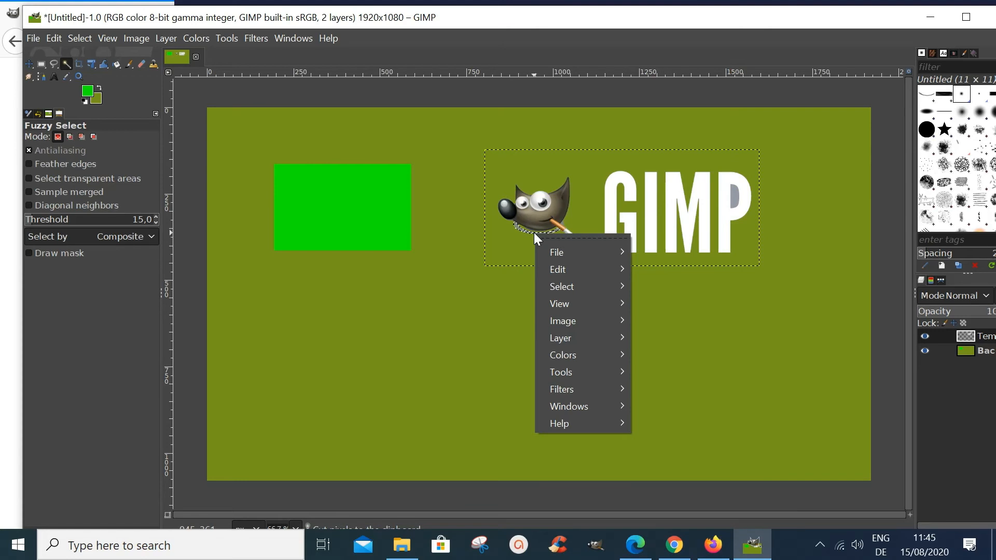
mouse_move(564, 267)
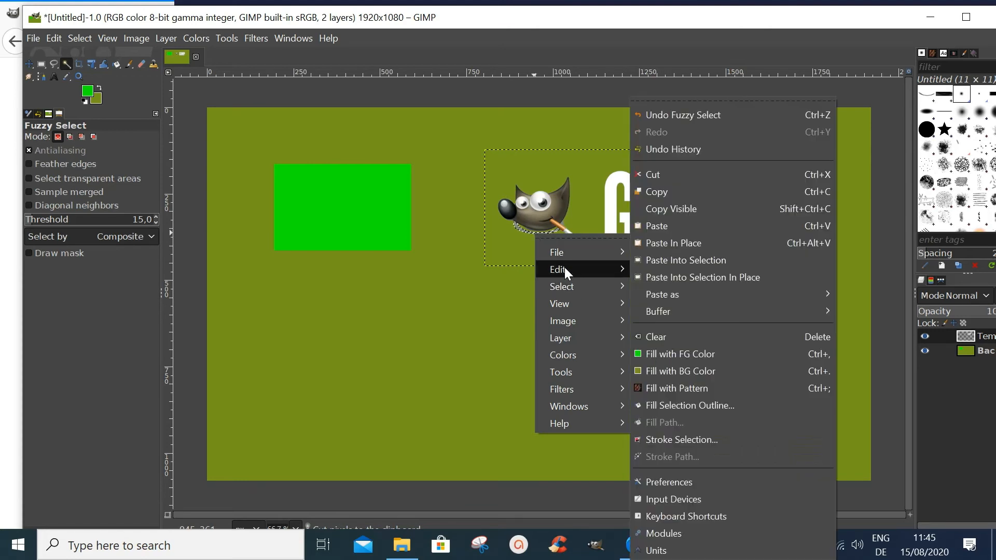
click(643, 171)
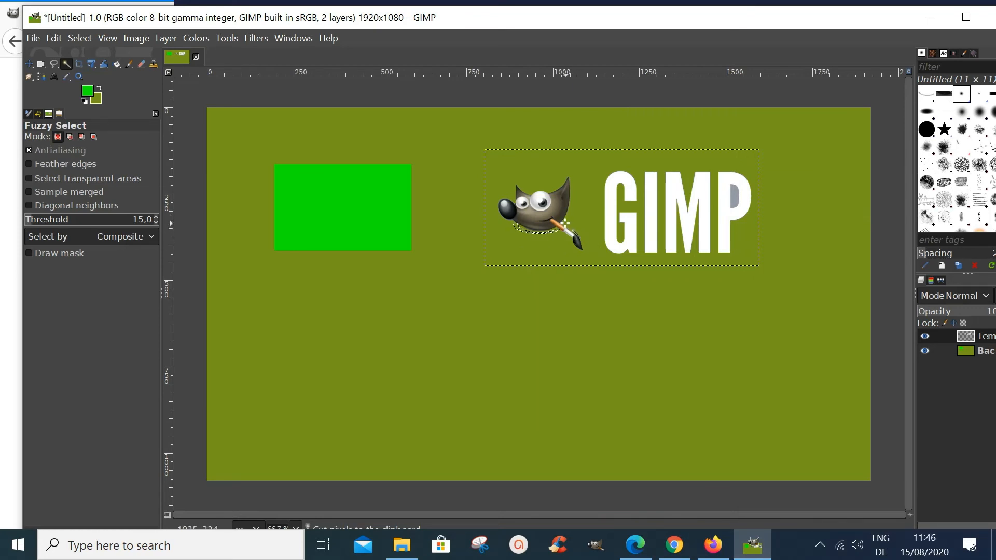
click(534, 257)
Select the grey area inside the letter P with Fuzzy Select and cut it.
click(734, 192)
right_click(734, 195)
mouse_move(755, 232)
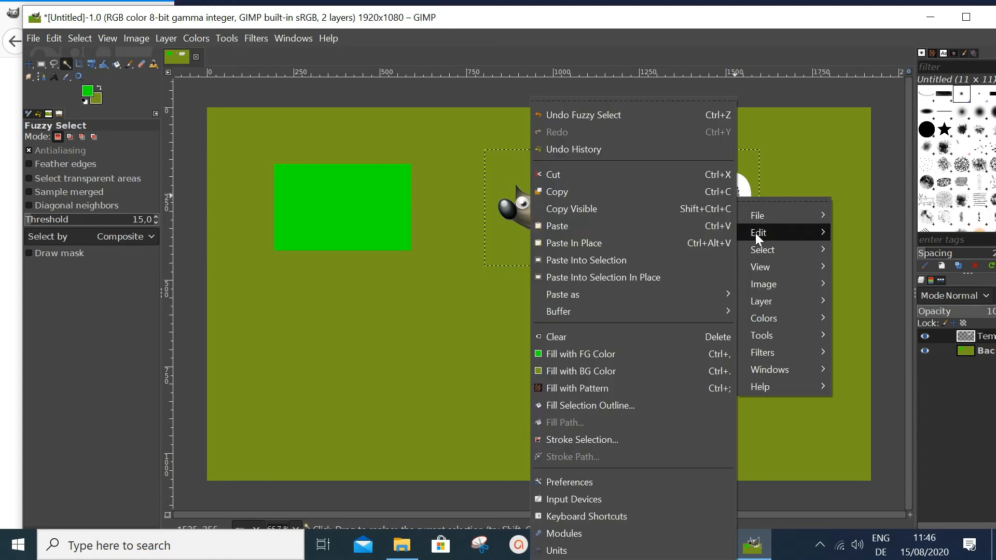
click(558, 174)
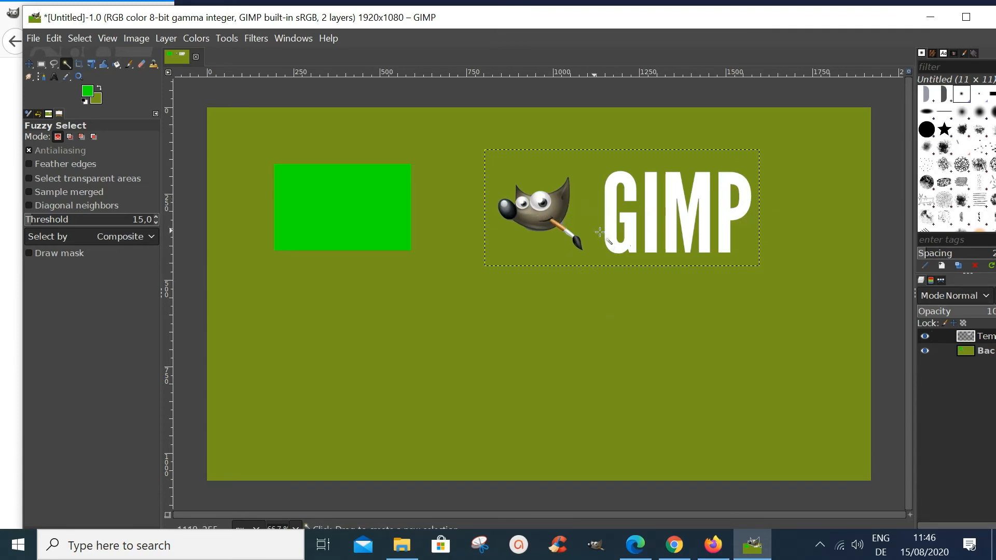
click(512, 170)
right_click(526, 240)
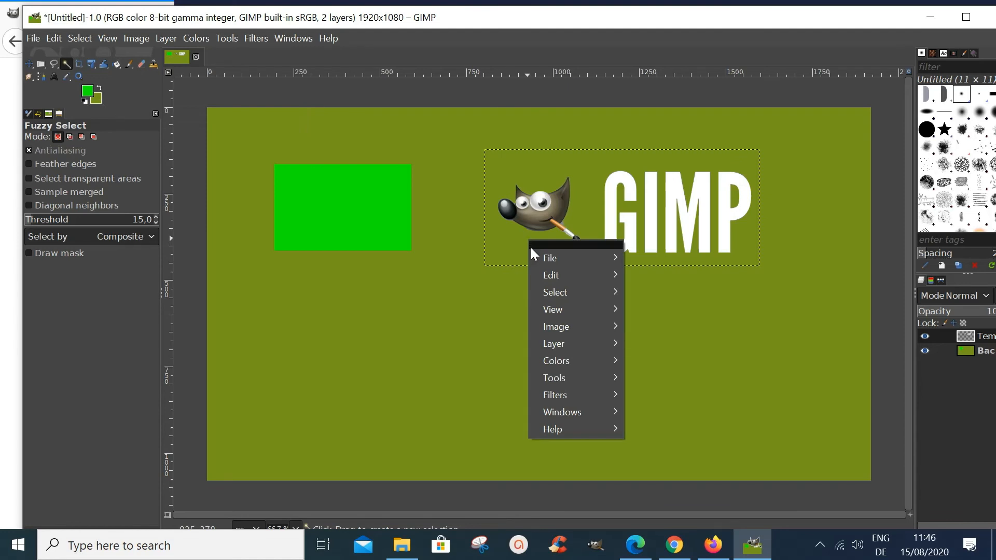
mouse_move(551, 277)
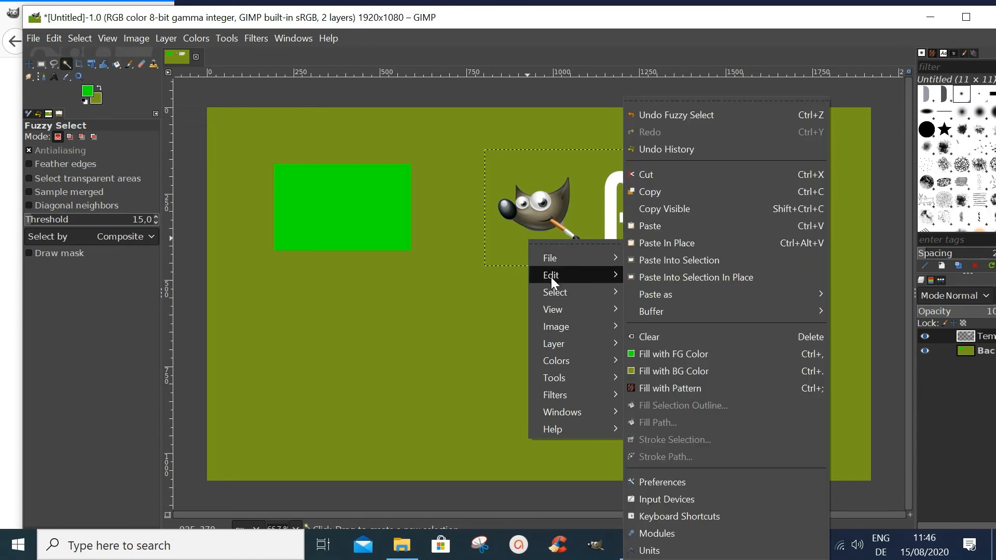
click(415, 297)
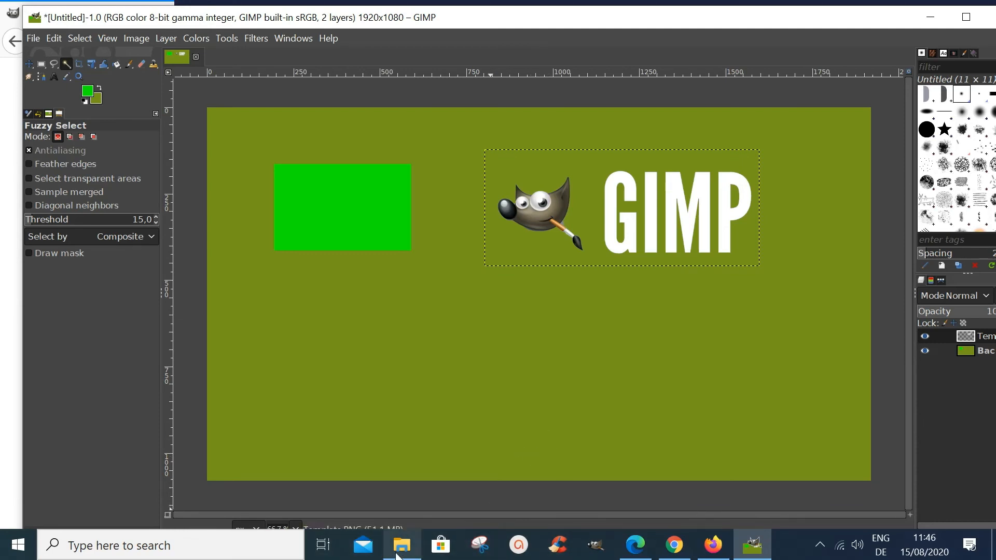
Switch to File Explorer and add japan-2014618_1920.jpg from the Pixabay folder to the GIMP image as a new layer.
mouse_move(403, 556)
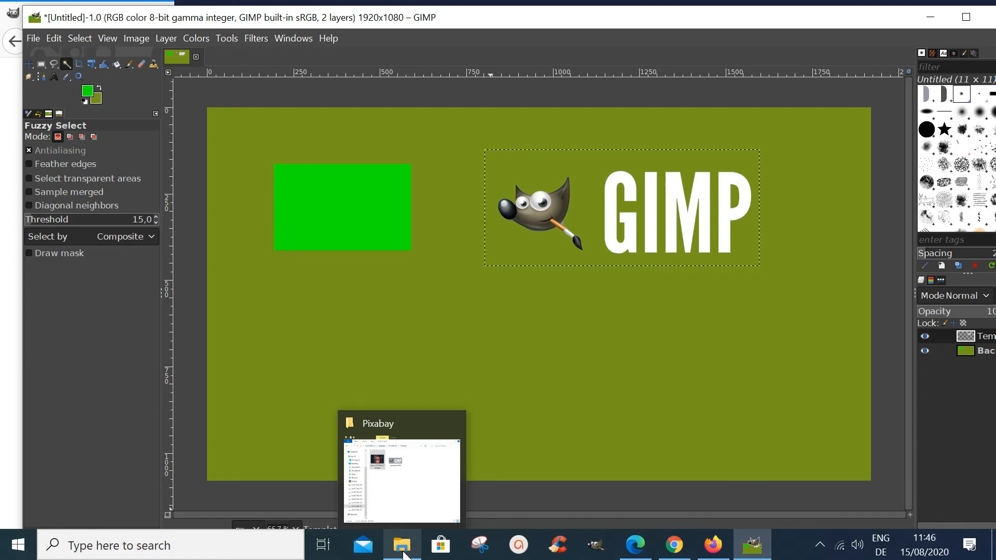
click(403, 554)
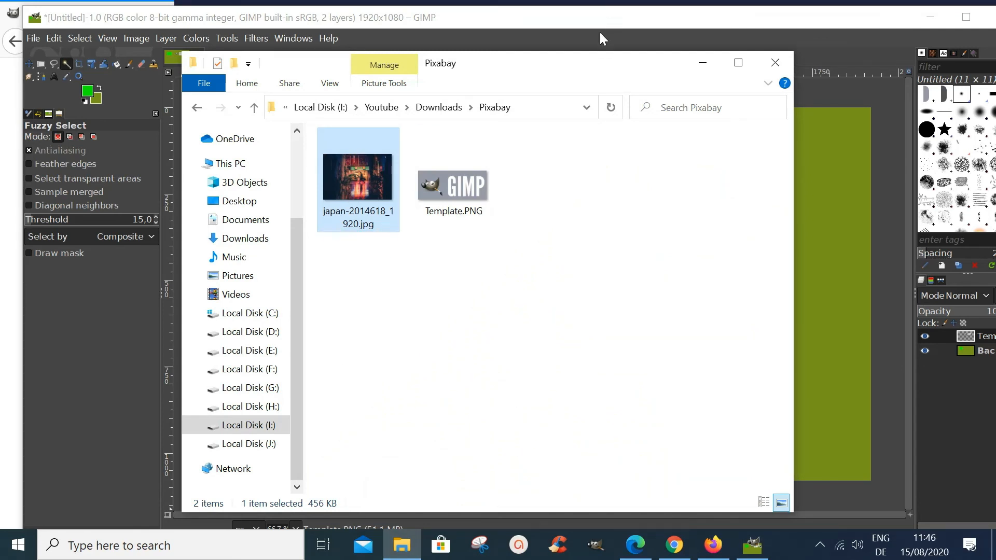
click(534, 38)
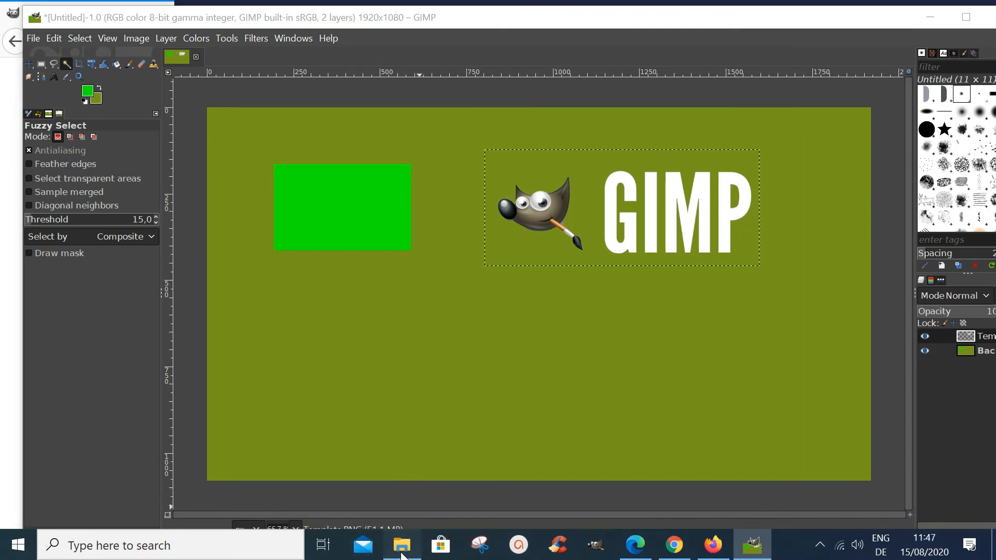
click(402, 554)
drag(343, 191, 823, 276)
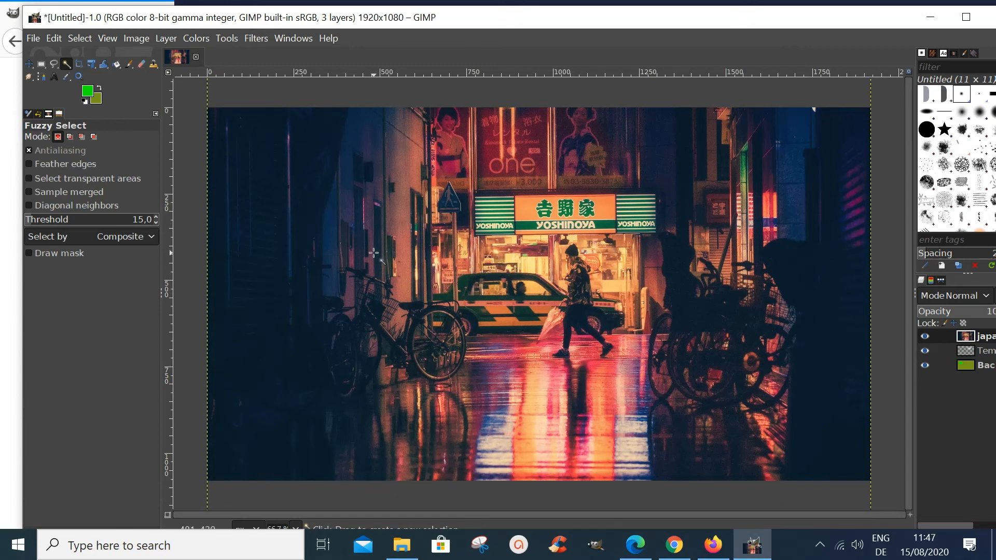
Scale the whole image to 920 × 518 px, keeping its proportions.
click(128, 39)
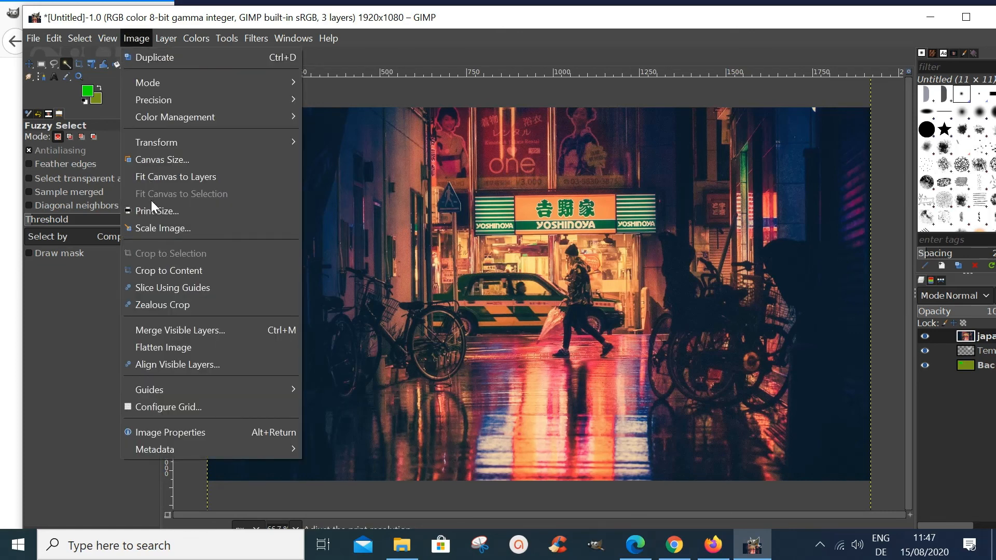
click(162, 226)
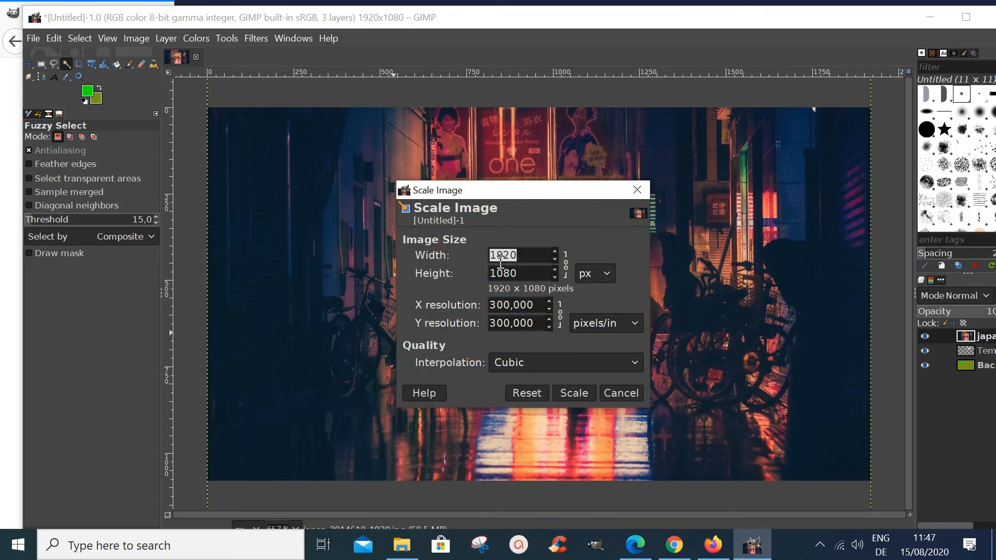
click(565, 267)
click(518, 254)
click(494, 255)
key(BackSpace)
key(Return)
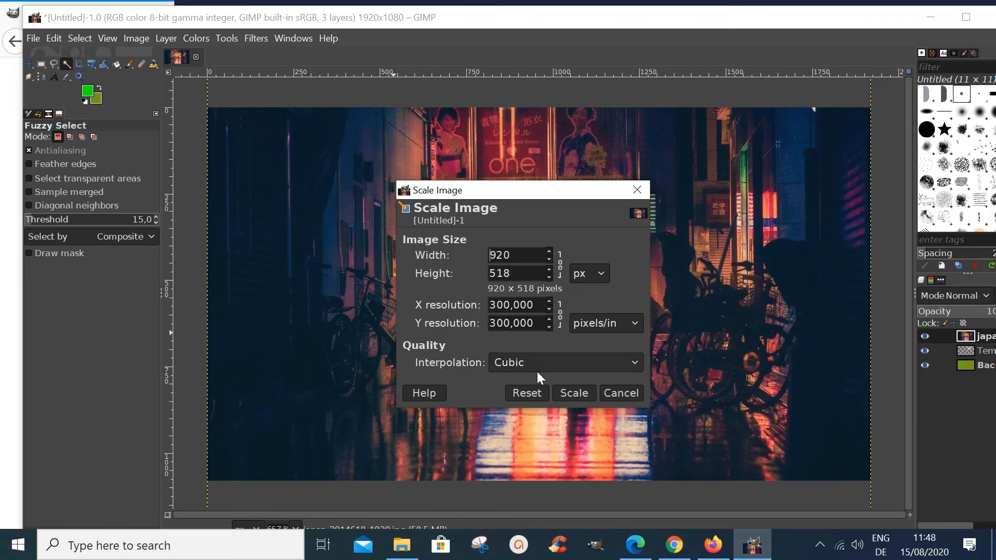
click(573, 394)
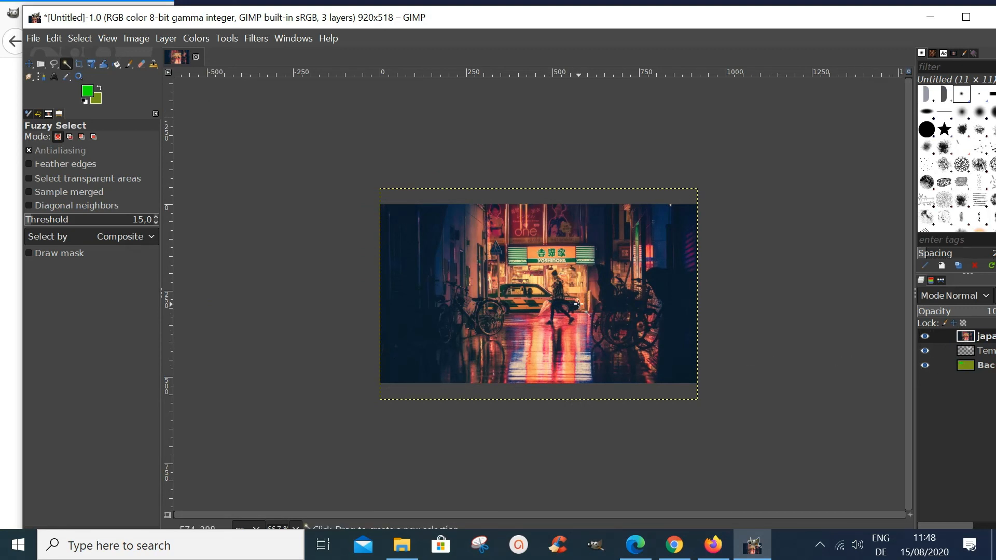
drag(614, 20, 577, 19)
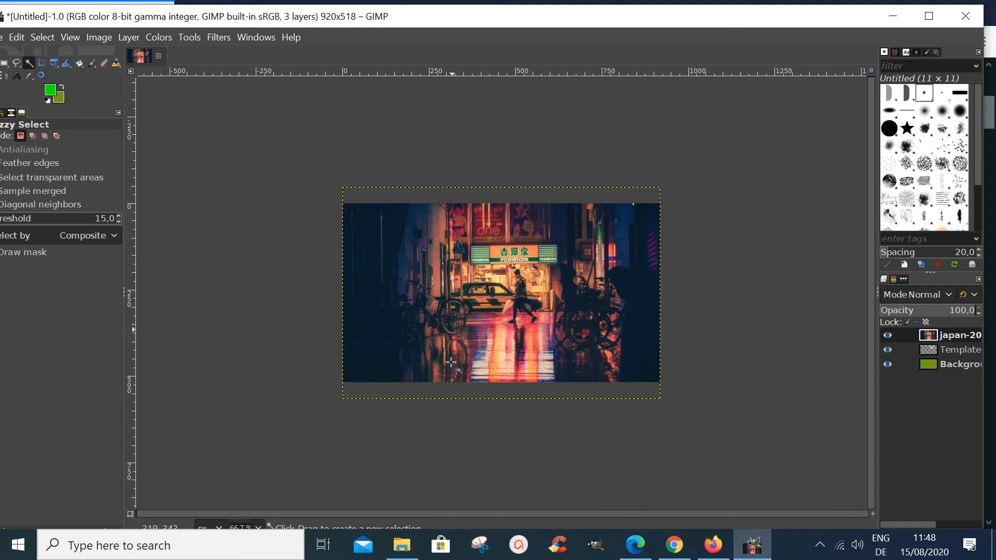
drag(450, 19, 486, 14)
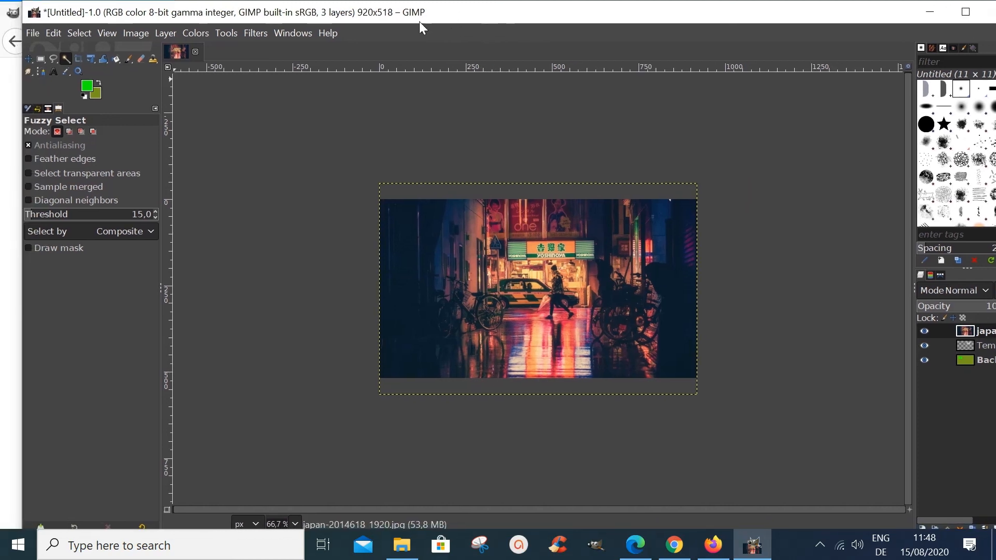
Crop the street photo layer to about 287 × 403 px around the walking person and move it over the green rectangle.
click(78, 58)
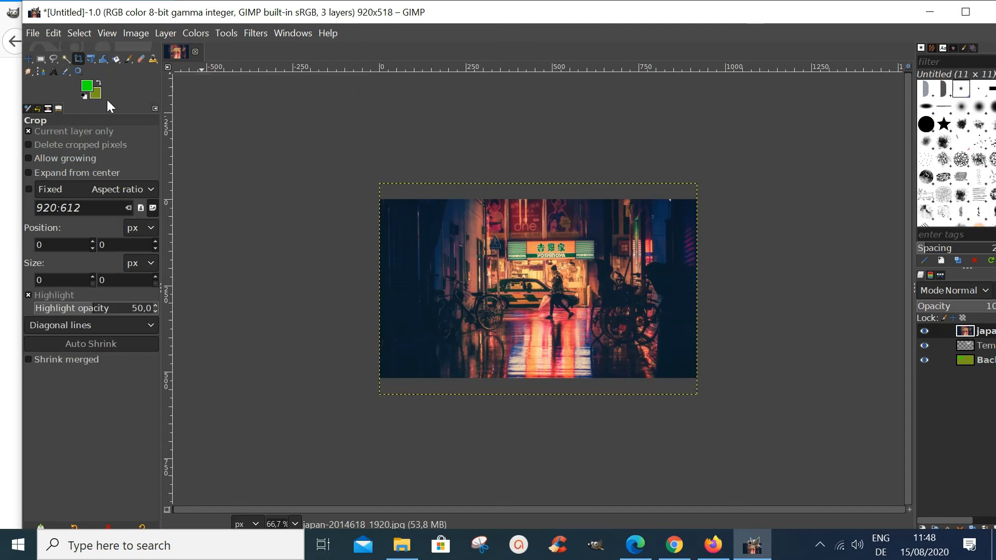
drag(504, 243, 600, 379)
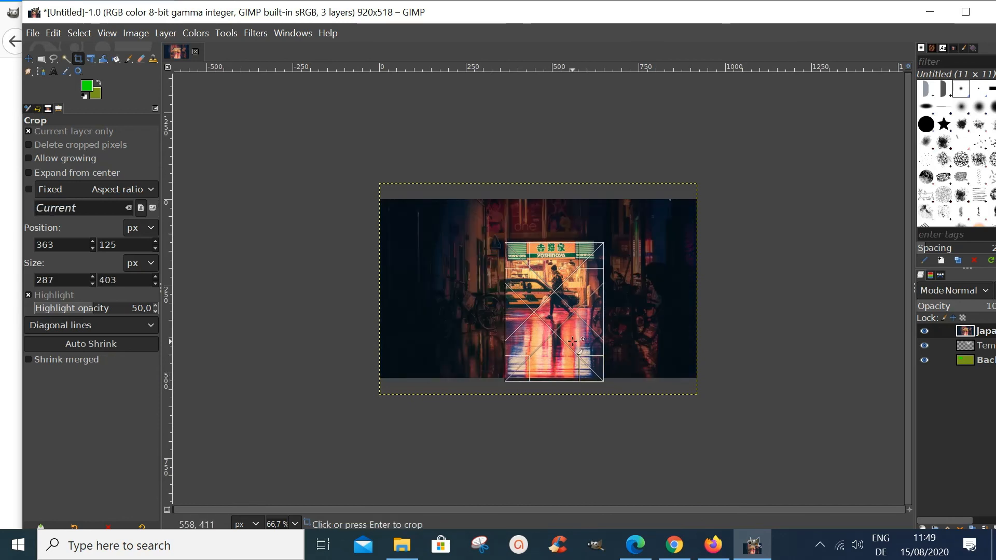
click(559, 302)
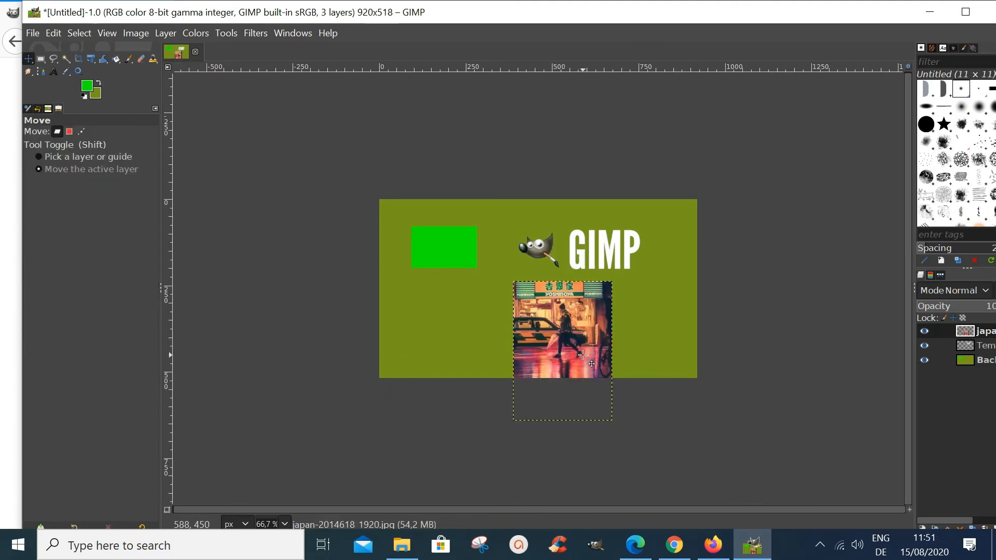
drag(577, 341, 459, 278)
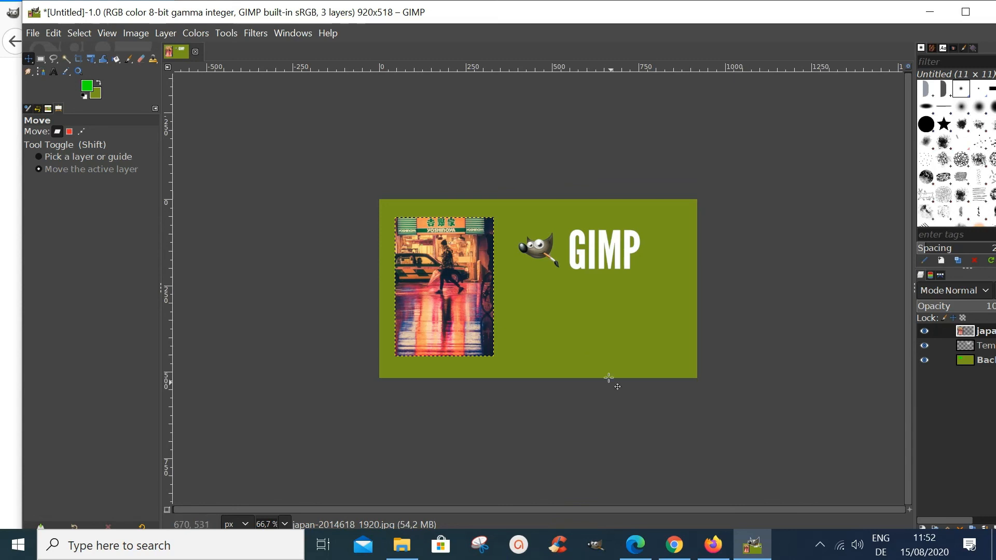
click(820, 545)
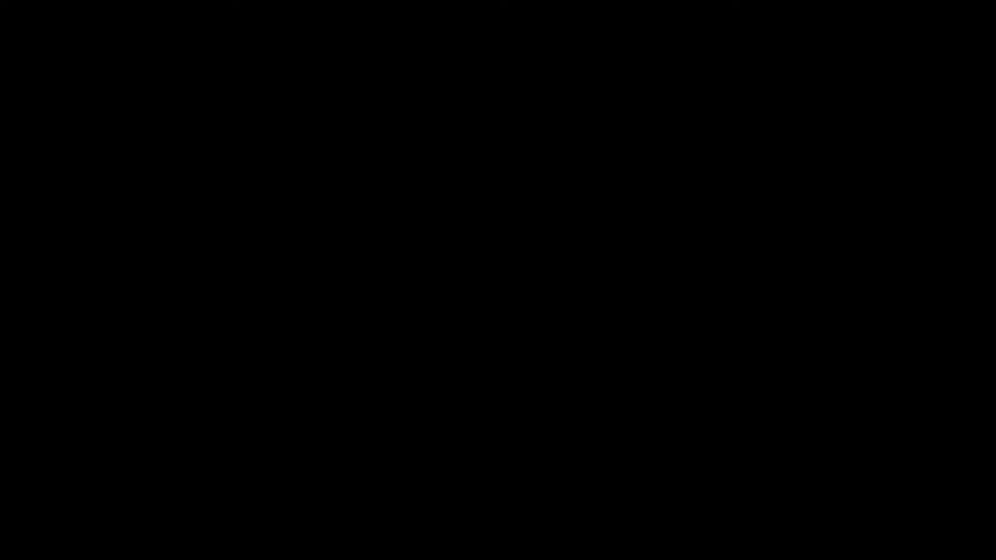